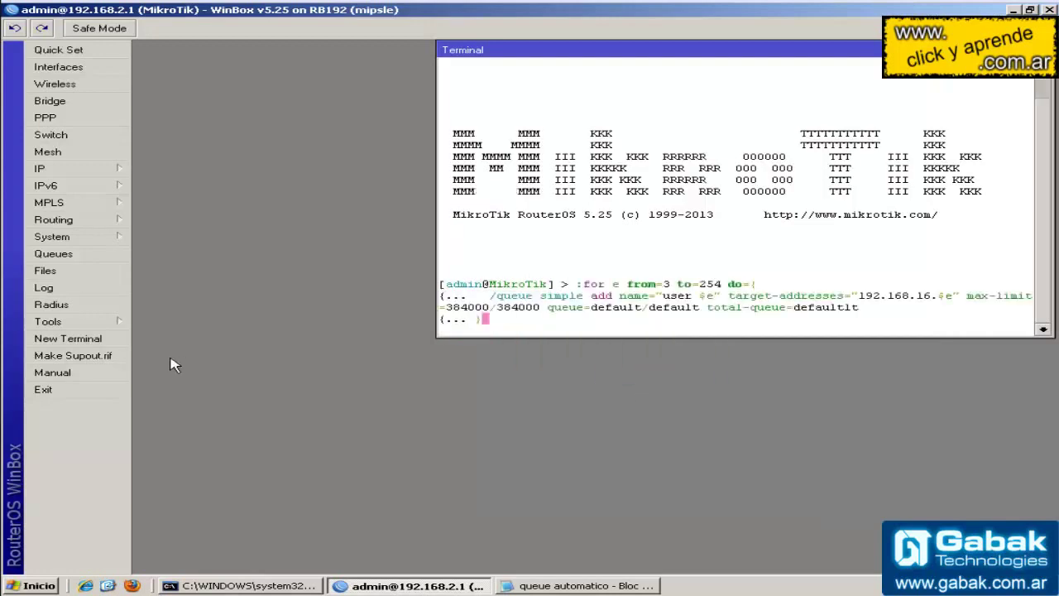
Step: Create a new router script named "control ancho de banda"
left_click(79, 237)
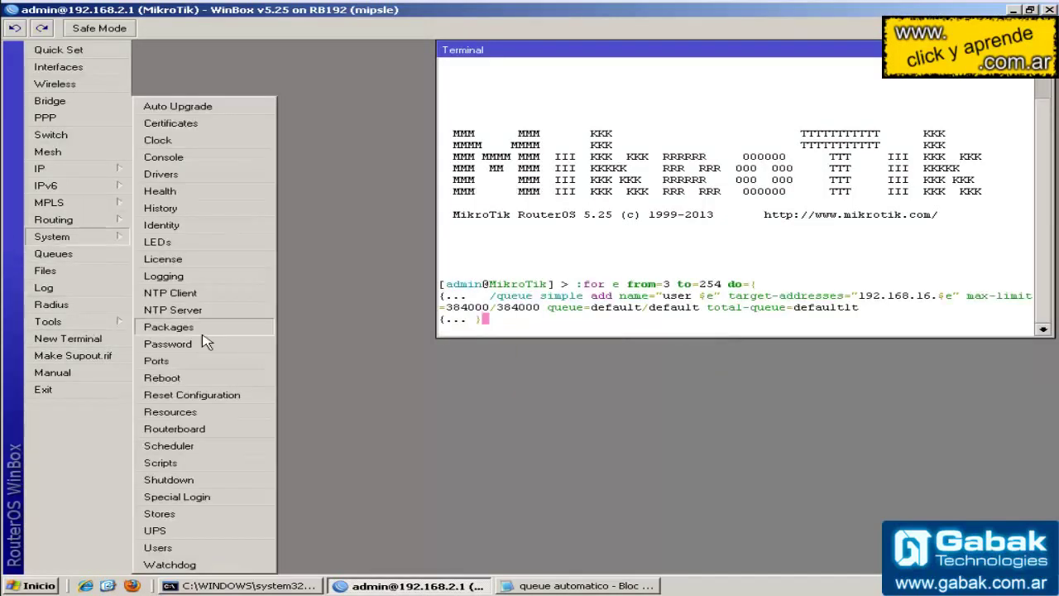
left_click(160, 462)
left_click(146, 86)
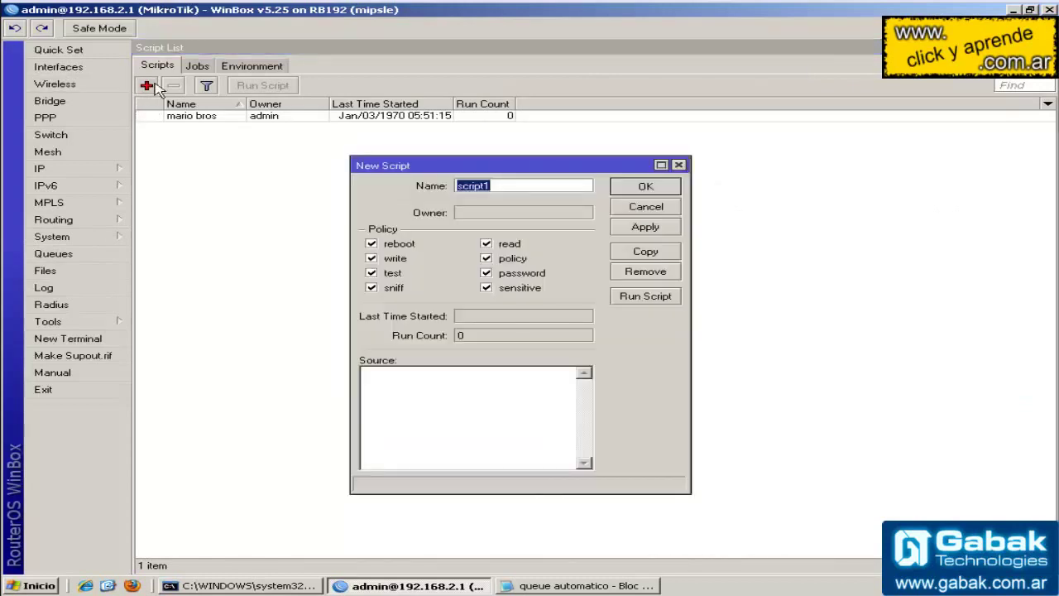
type("control anch")
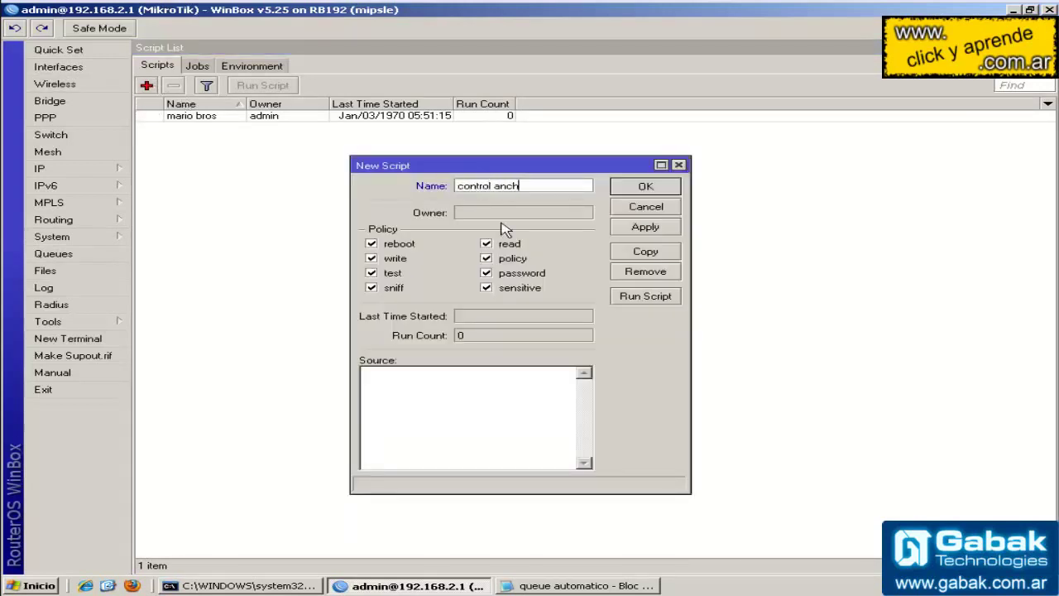
type("o de banda")
Step: Fill the script's source with the loop for e from=3 to=254 adding queues for 192.168.16.$e with max-limit 384000/384000, save it, and widen the script list's Name column
left_click(427, 451)
type(":for e from=3 to=254 do={   /queue simple add name=\"user $e\" target-addresses=\"192.168.16.$e\" max-limit=384000/384000 queue=default/default total-queue=default }")
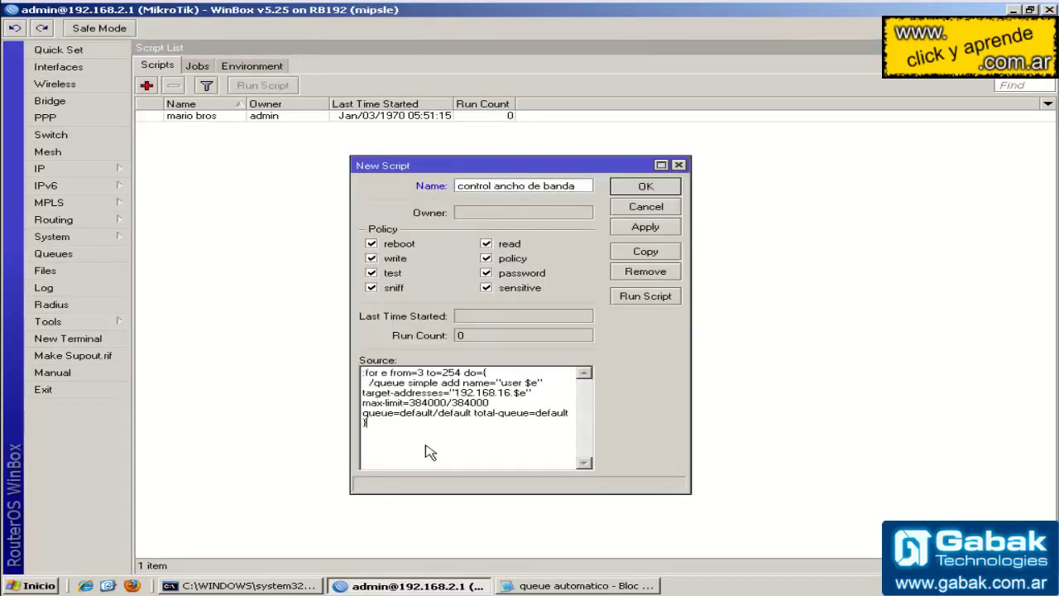
left_click(645, 227)
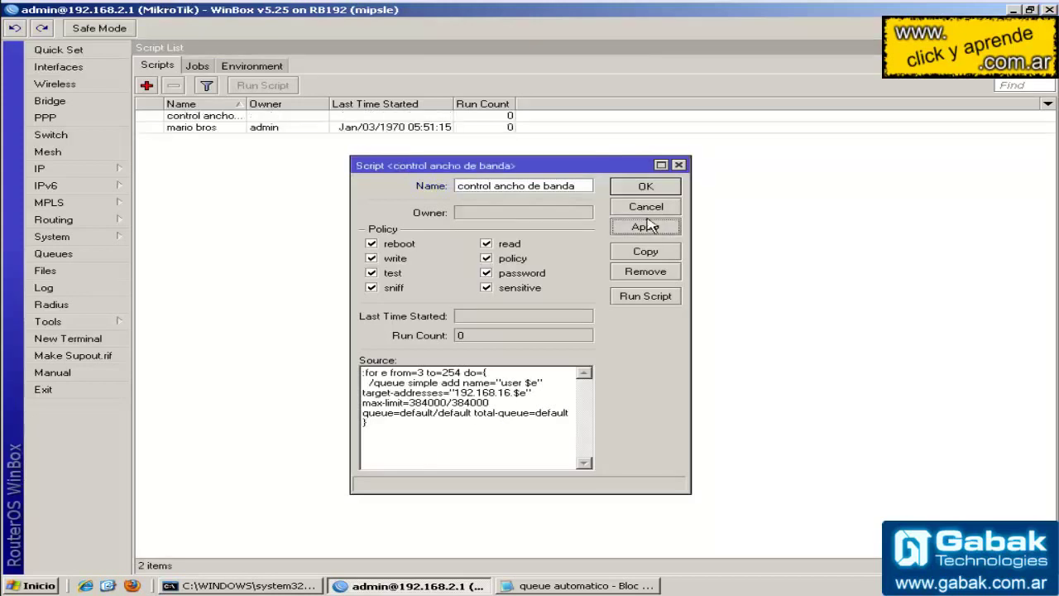
left_click(646, 187)
left_click(235, 117)
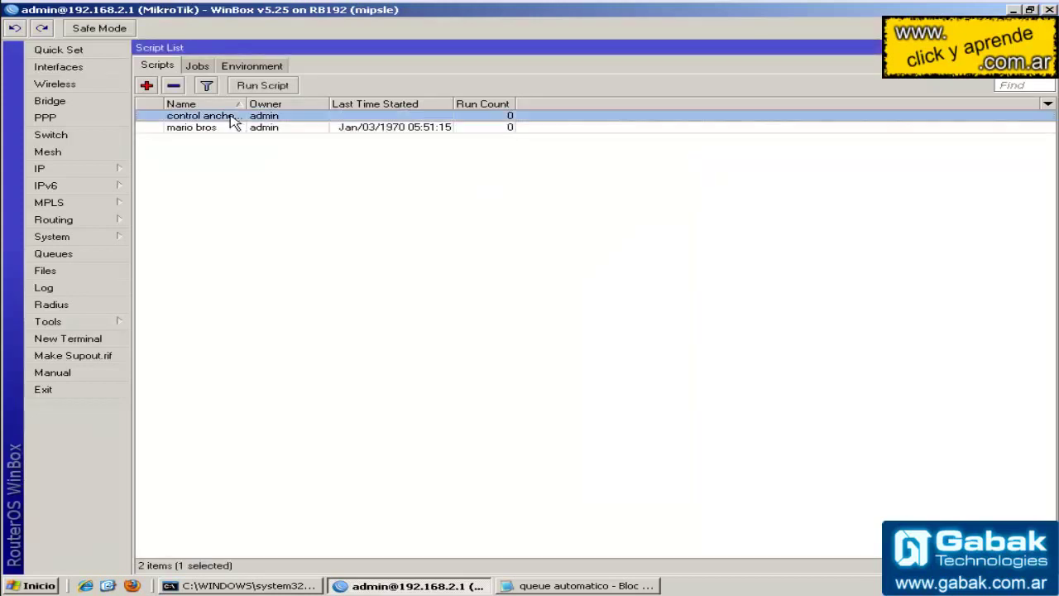
left_click_drag(247, 104, 327, 103)
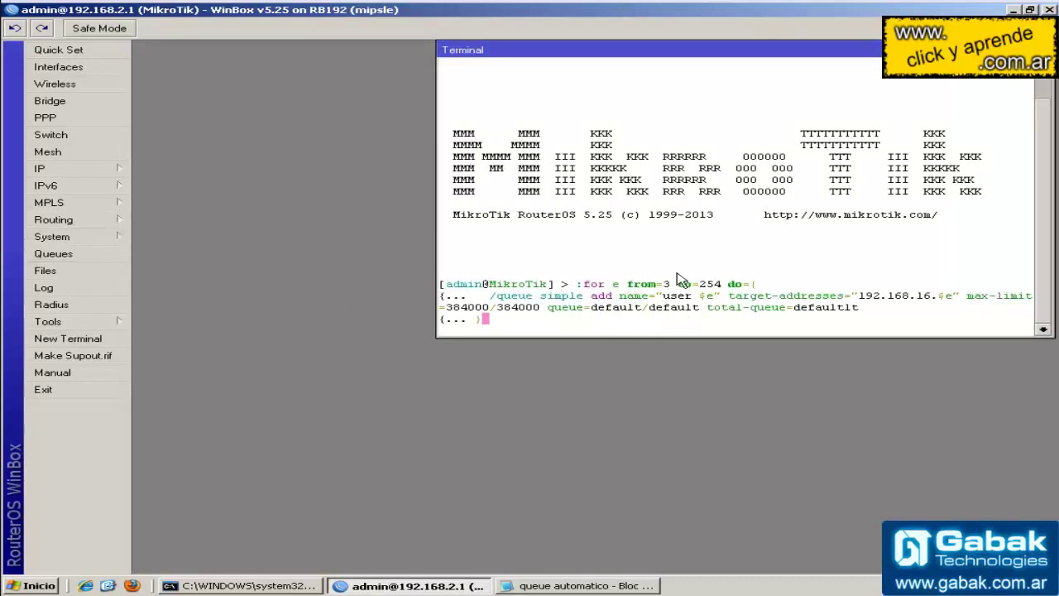
Step: Open the simple queue list, run the copied queue-creation loop in a new terminal, and move the terminal aside to uncover the list
left_click(88, 258)
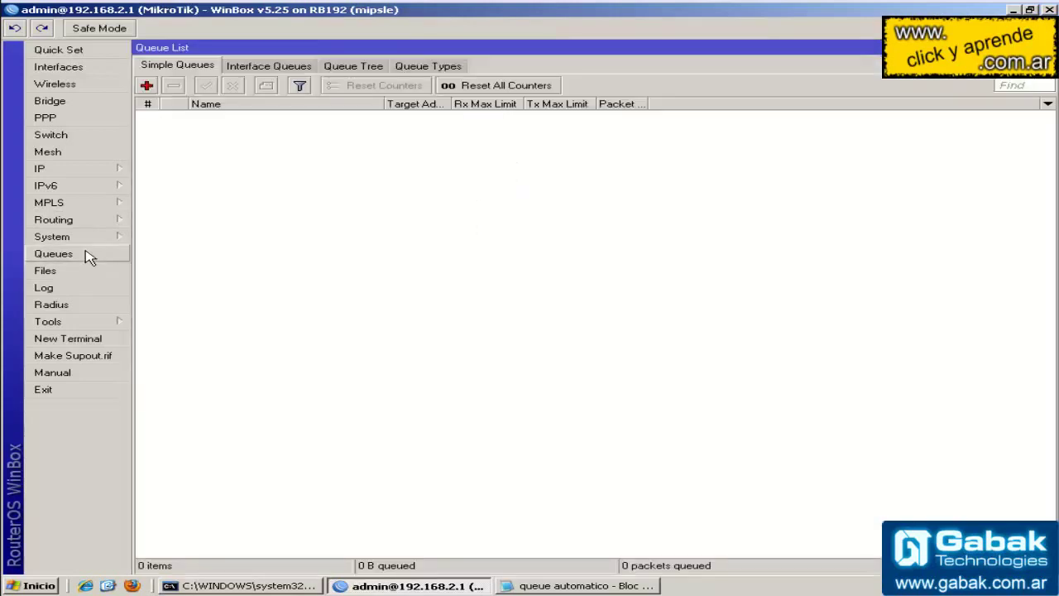
left_click(95, 339)
right_click(534, 416)
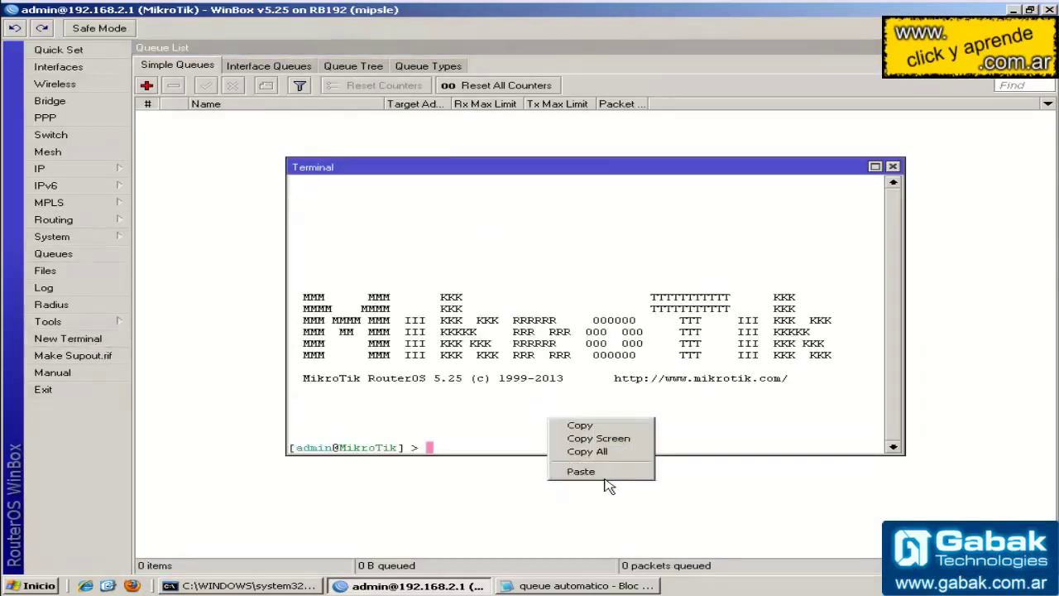
left_click(609, 480)
key("Return")
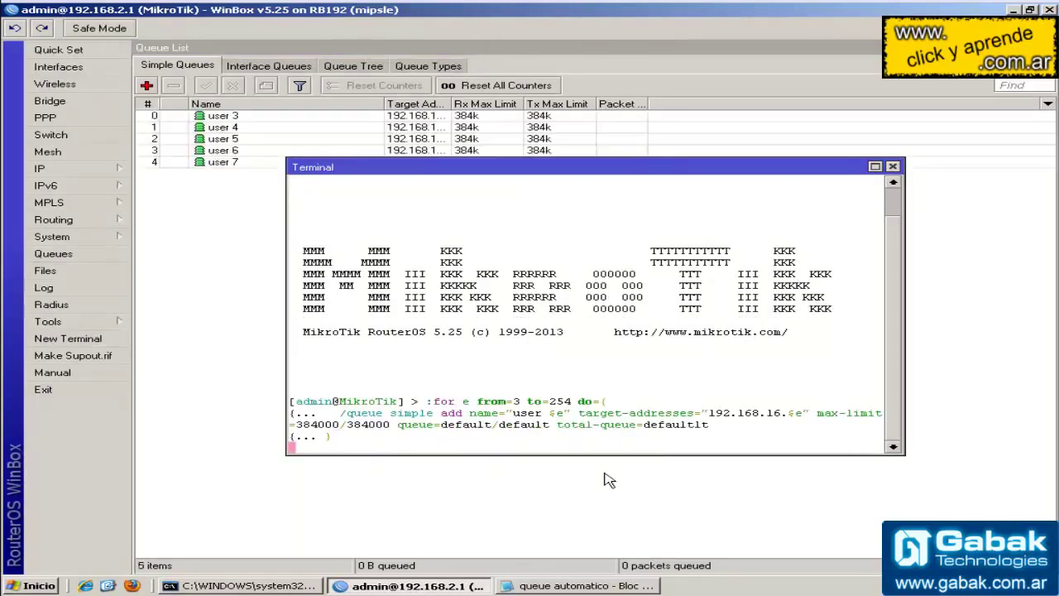
left_click_drag(412, 174, 604, 166)
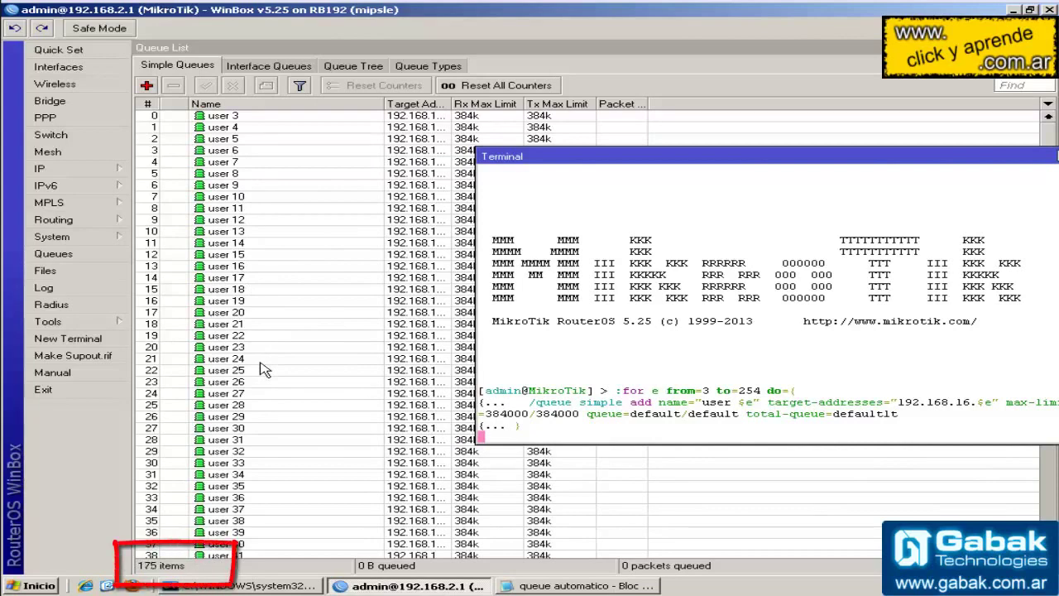
Step: Switch to the queue automatico file in Notepad, examine the loop range, queue name and $e variable, and compare them with the queue list's full target addresses
key("alt+Tab")
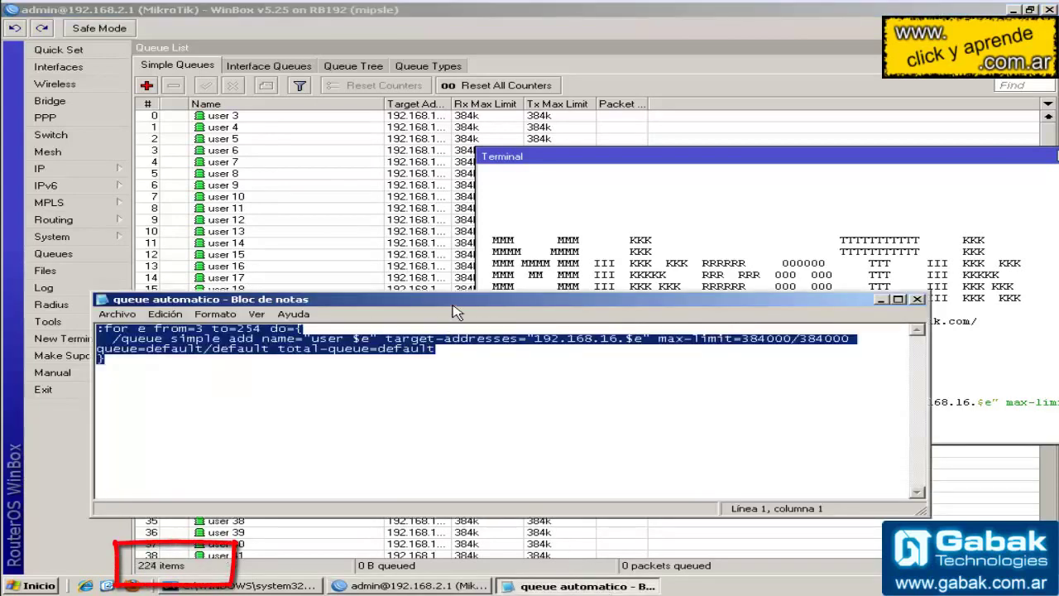
left_click_drag(454, 313, 447, 180)
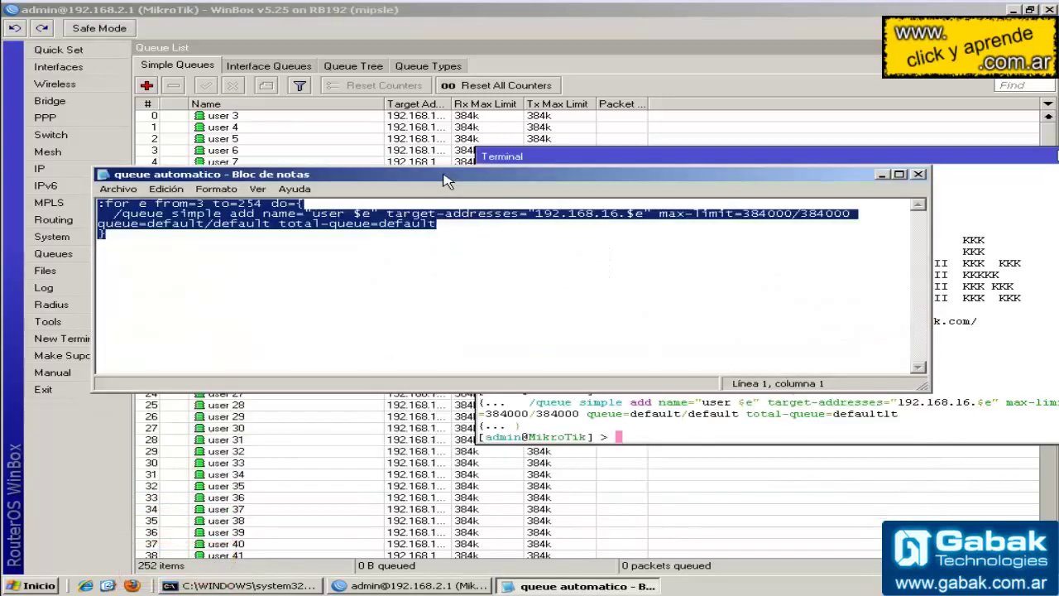
left_click(327, 263)
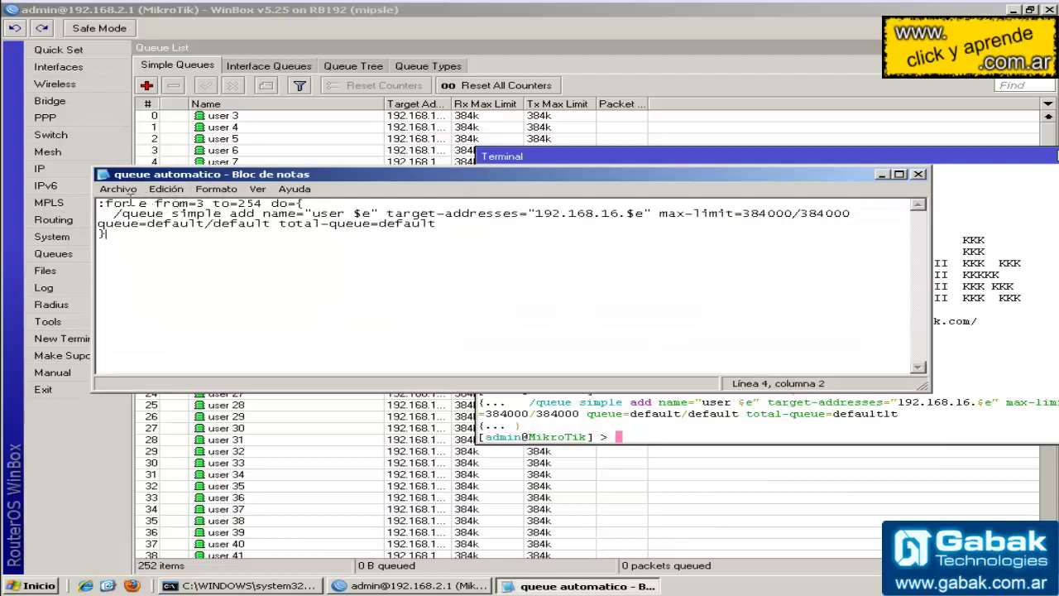
left_click_drag(130, 202, 119, 204)
left_click(132, 203)
left_click_drag(204, 204, 191, 204)
left_click_drag(264, 204, 246, 203)
left_click_drag(113, 213, 365, 213)
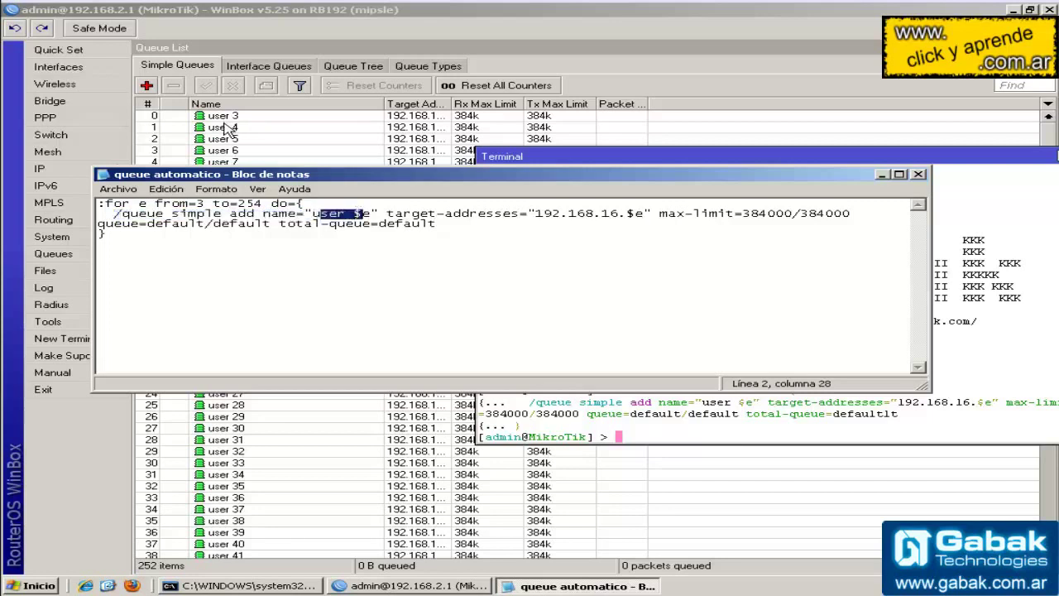
left_click(357, 213)
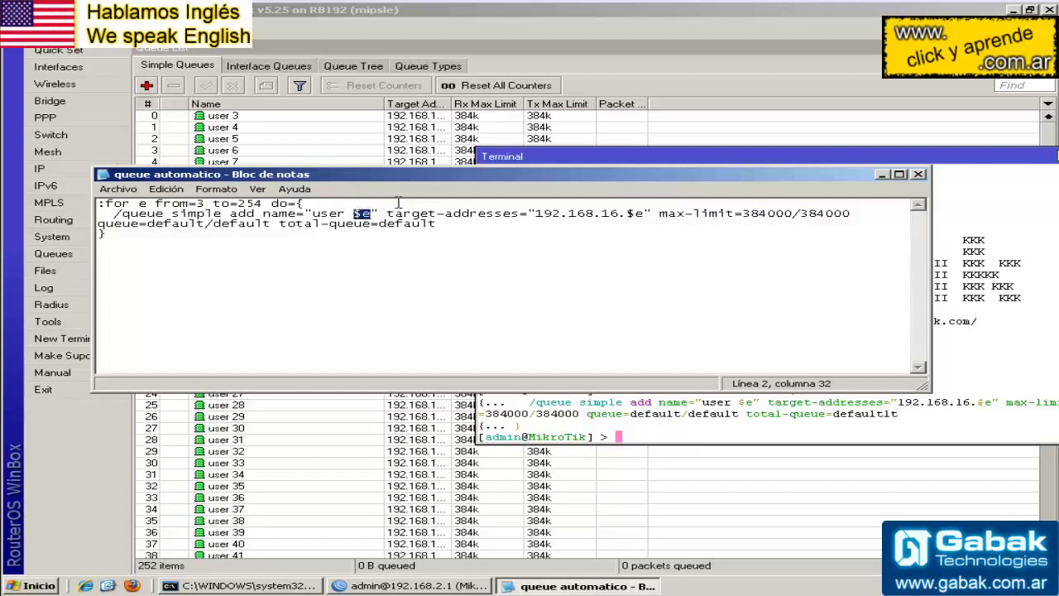
double_click(142, 204)
left_click_drag(447, 103, 506, 104)
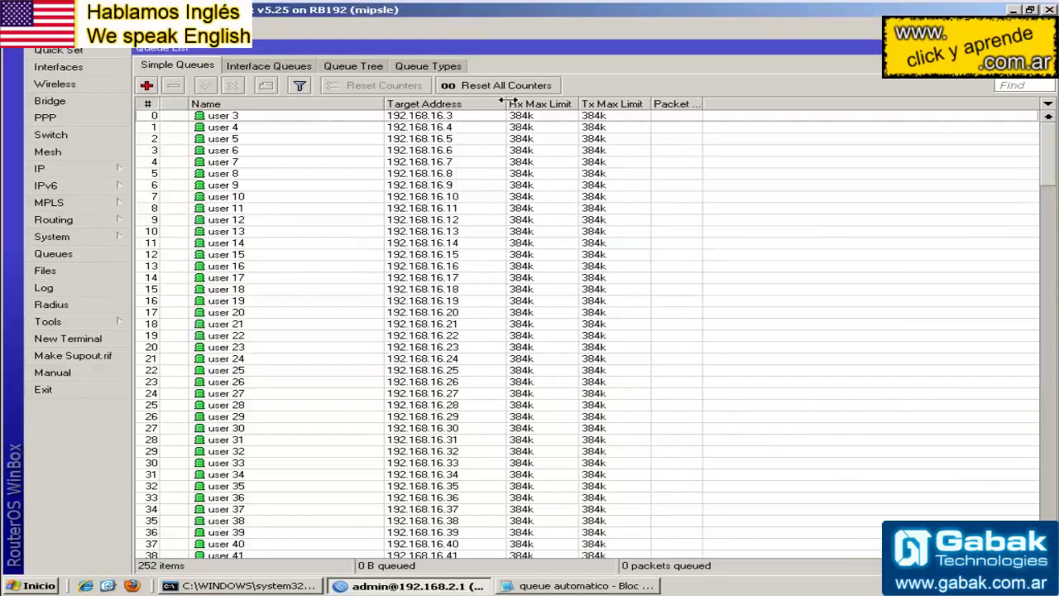
Step: Change the target address in the queue automatico script to 10.0.0.$e
left_click(562, 584)
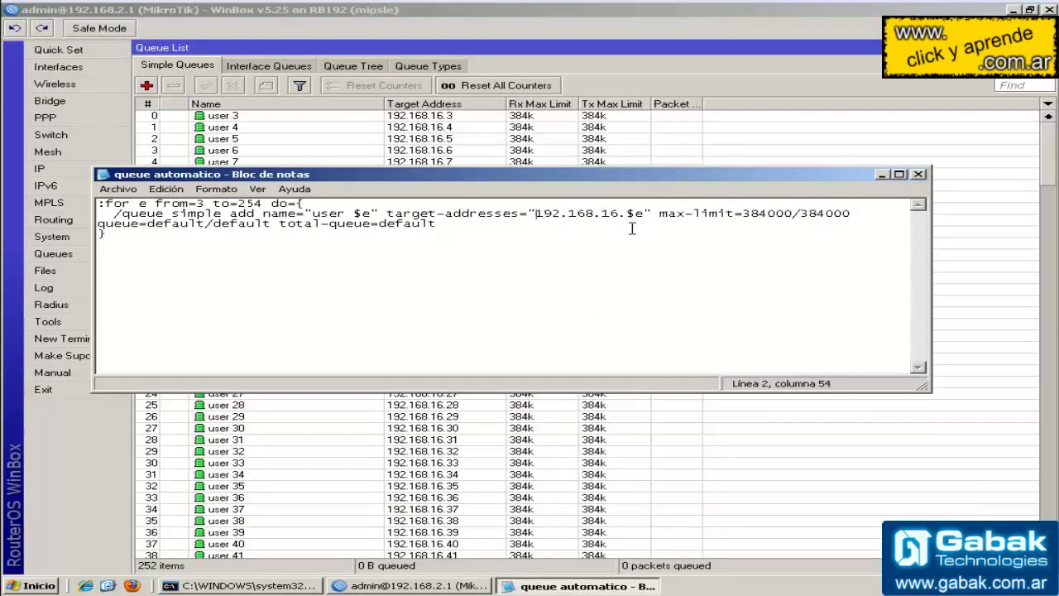
key("shift+Right")
key("shift+Right")
type("0")
key("Right")
key("shift+Right")
key("shift+Right")
key("shift+Right")
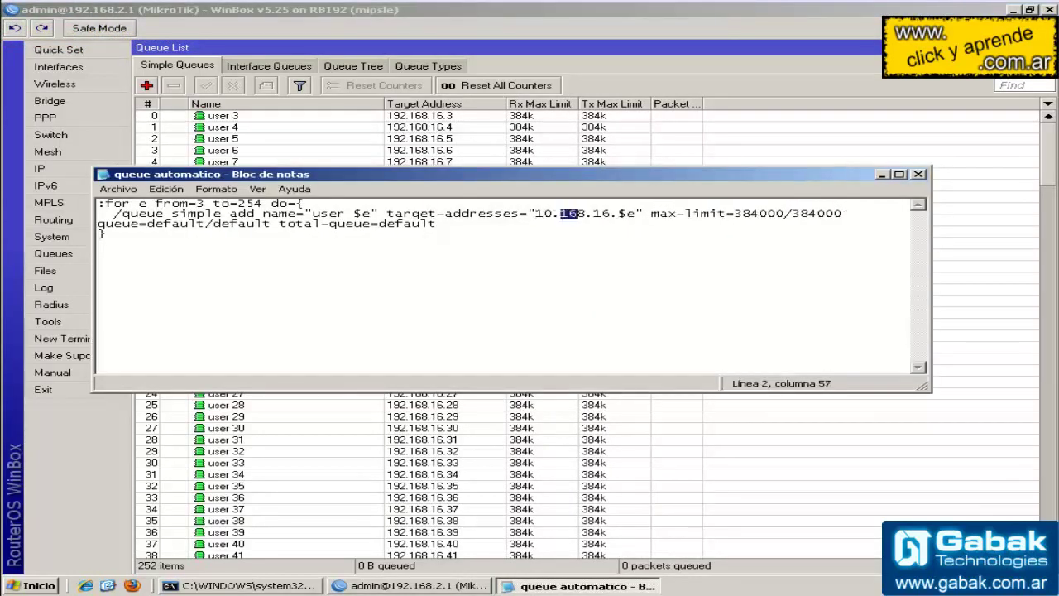
type("0")
key("Right")
key("shift+Right")
key("shift+Right")
type("0")
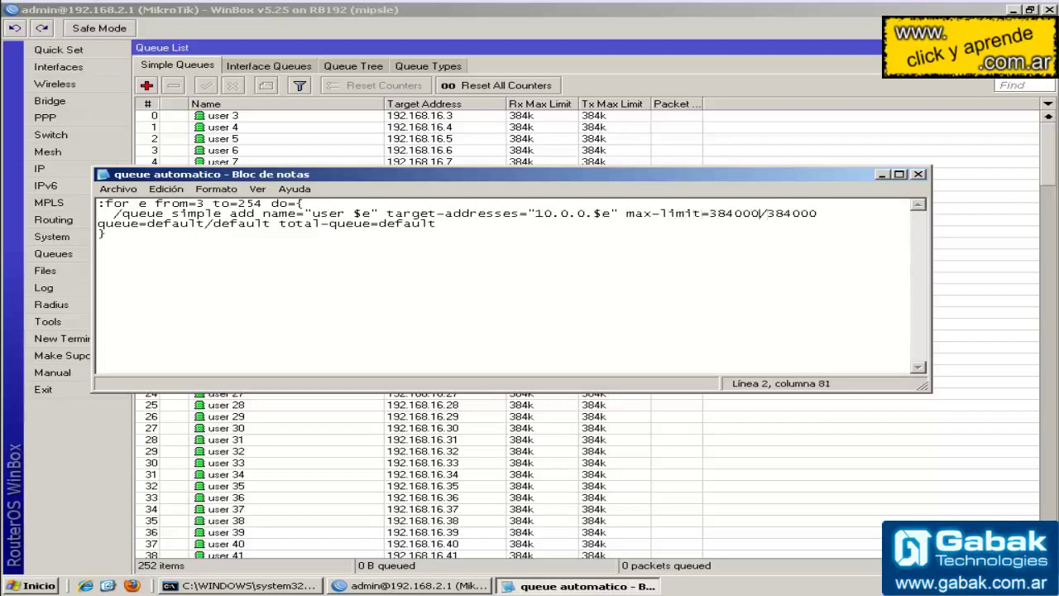
Step: Set the script's max-limit to 1384000/1384000
left_click(784, 214)
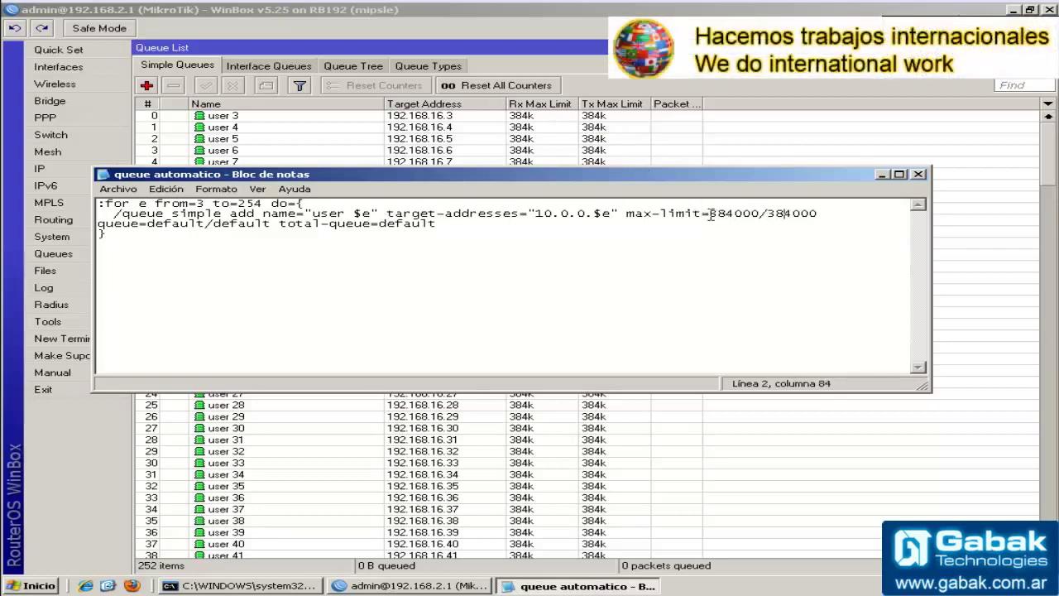
type("1")
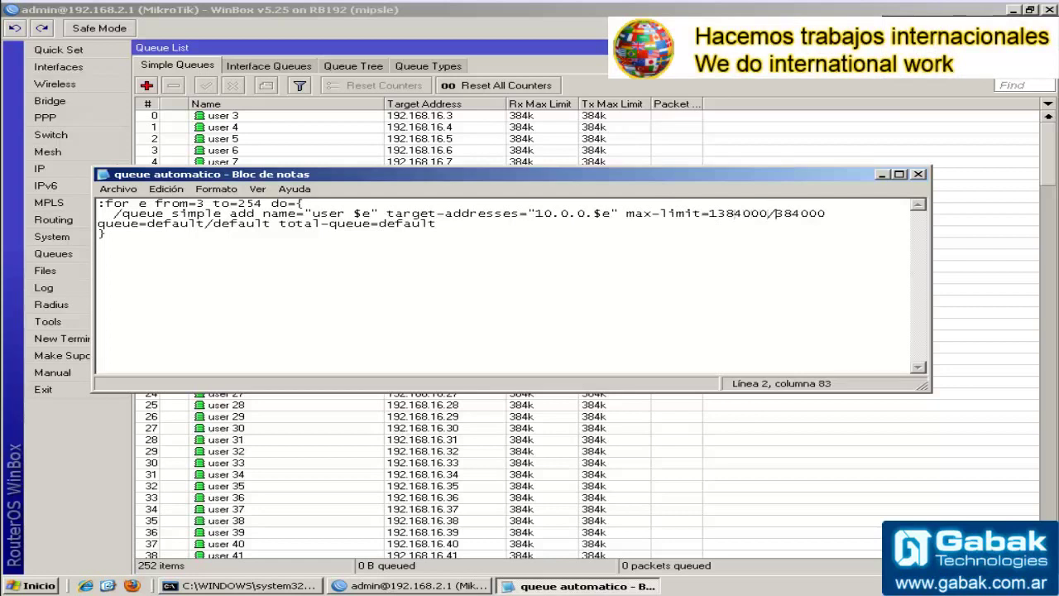
type("1")
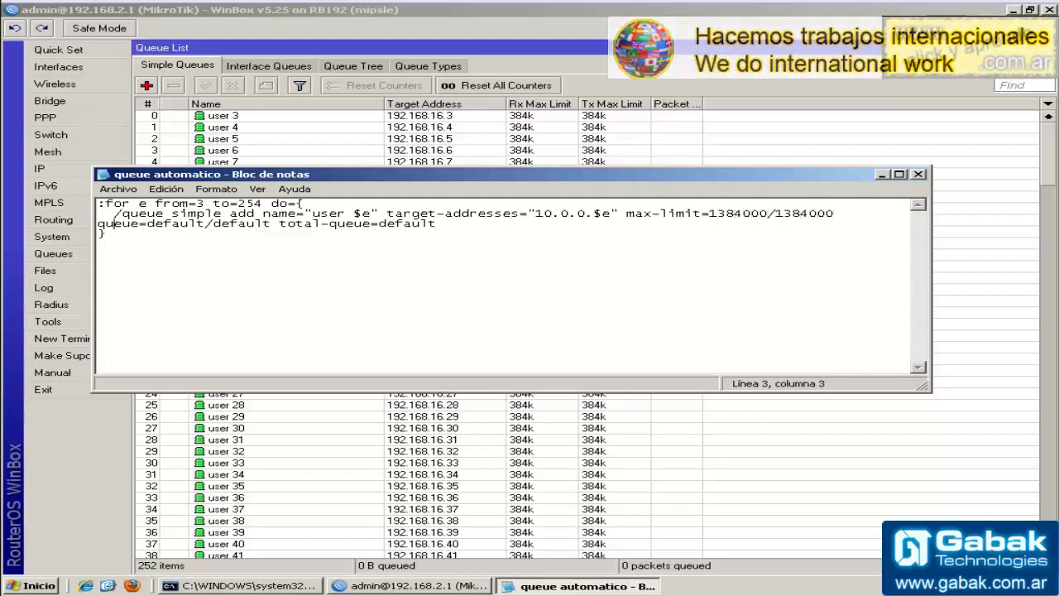
left_click(108, 223)
key("Down")
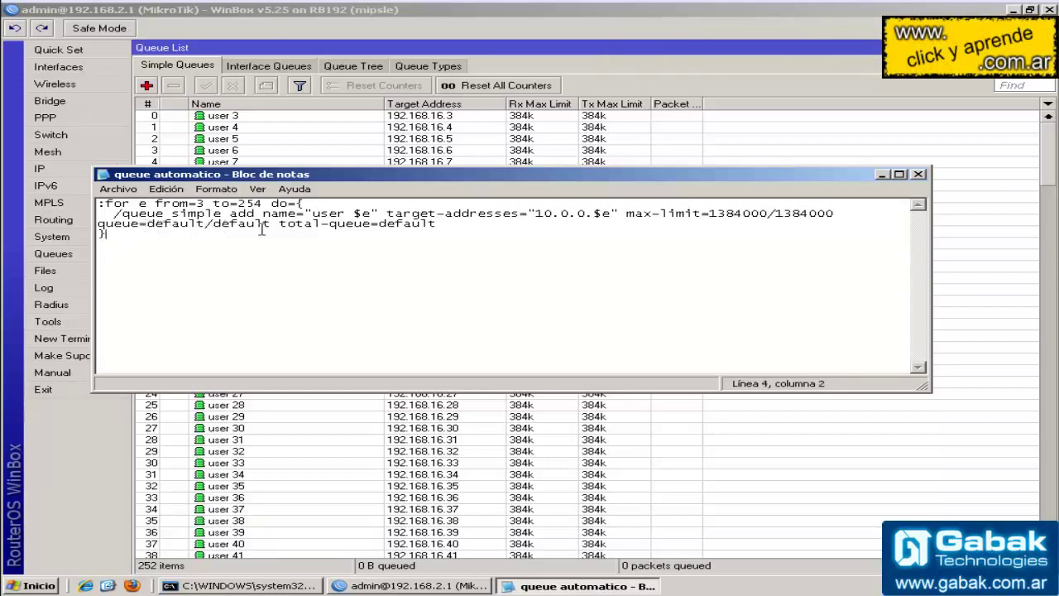
Step: Switch back to WinBox and view the total queue type of the user 5 queue, leaving its settings unmodified
left_click(640, 138)
double_click(455, 138)
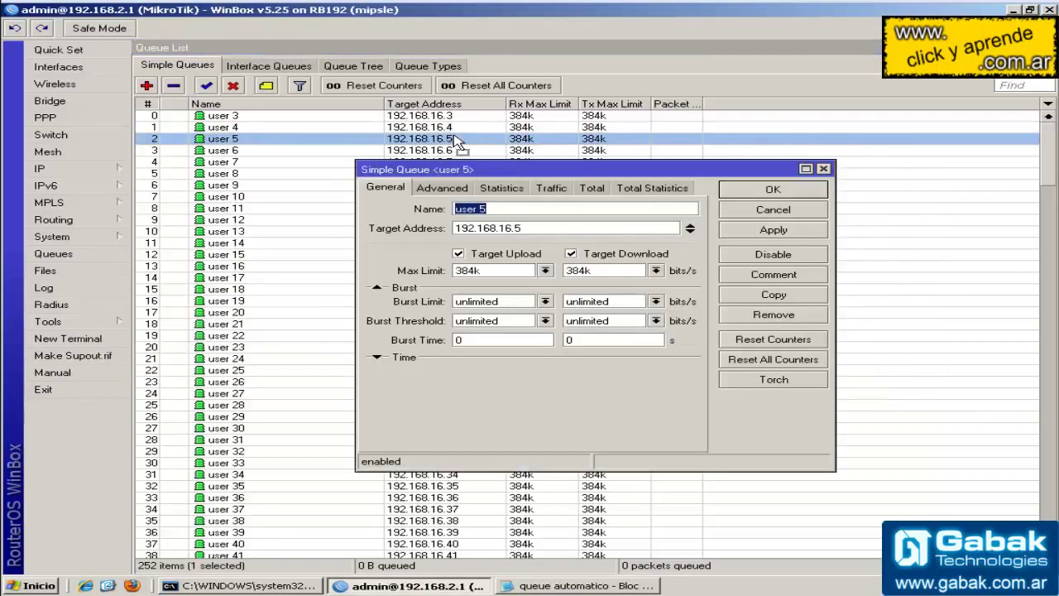
left_click(592, 188)
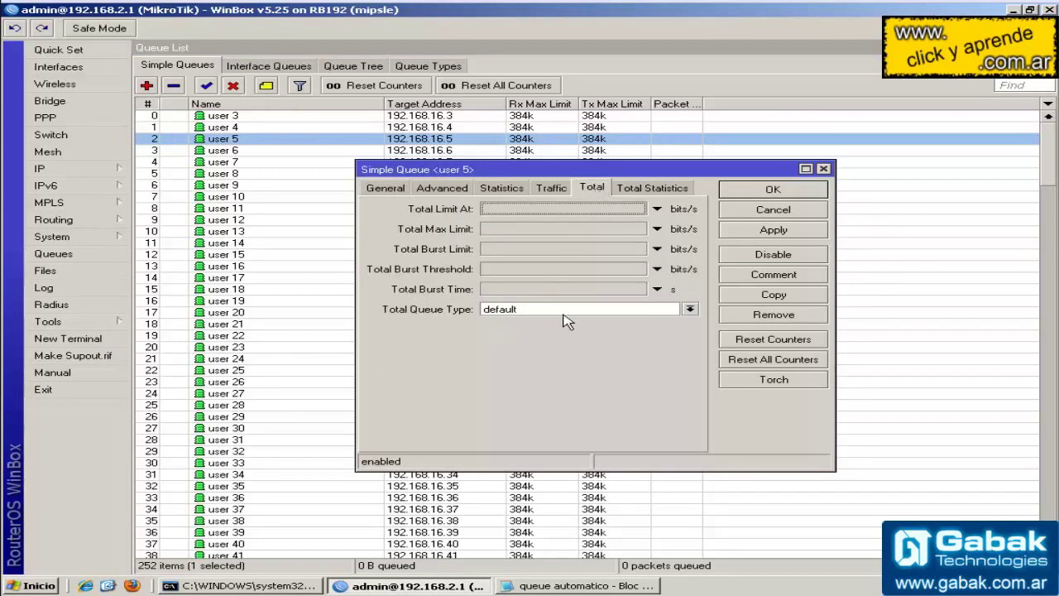
left_click(747, 212)
Step: Add the Total Bytes column to the simple queue list
right_click(733, 186)
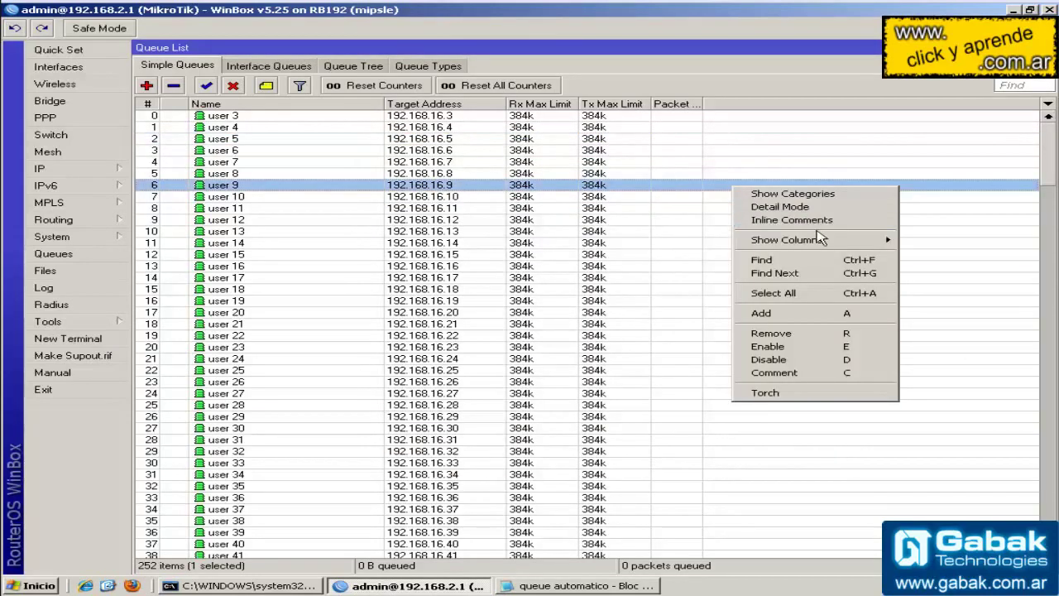
mouse_move(824, 242)
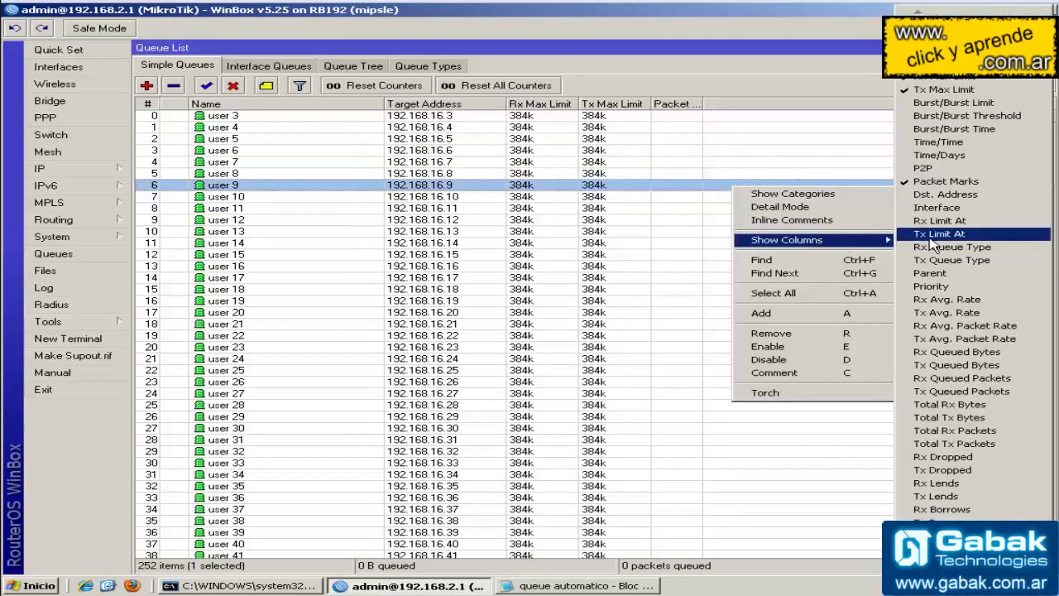
scroll(968, 509, "down", 1)
scroll(968, 496, "down", 10)
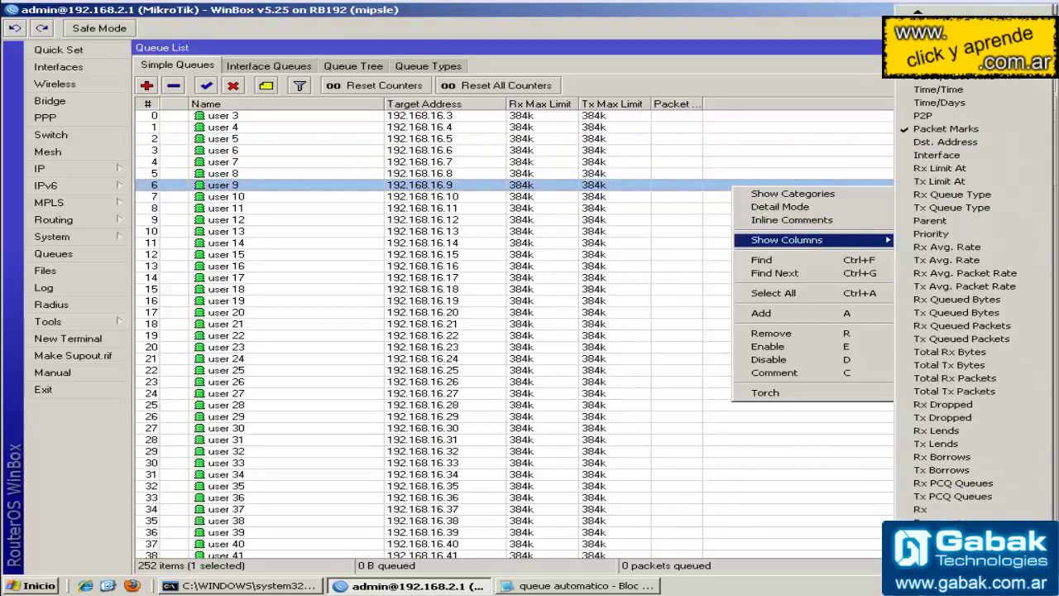
left_click(943, 409)
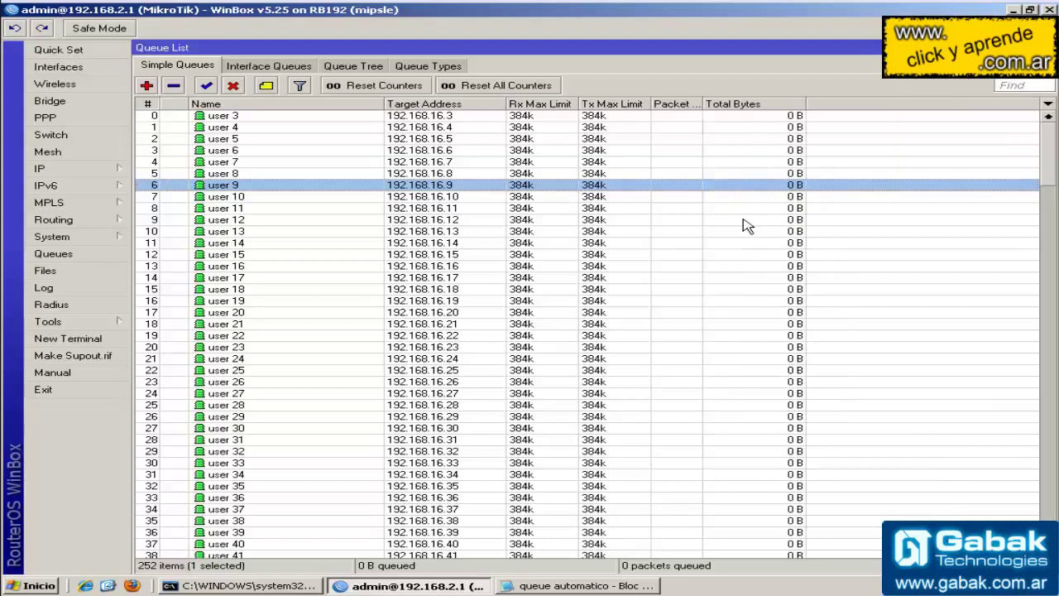
Step: Check the computer's IP address in the local area connection's support details, and close the status window
double_click(992, 585)
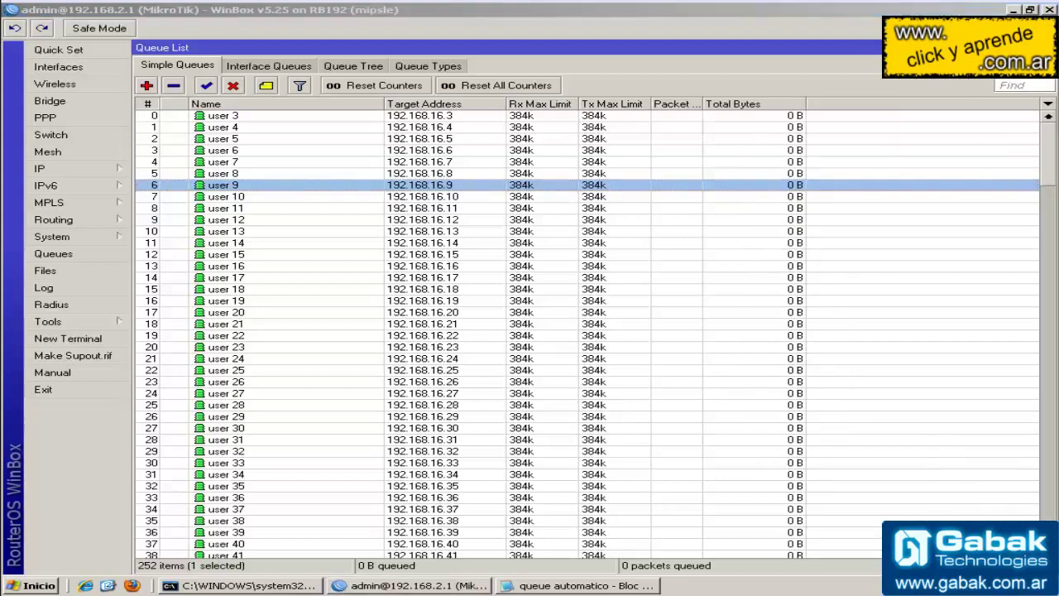
left_click(427, 159)
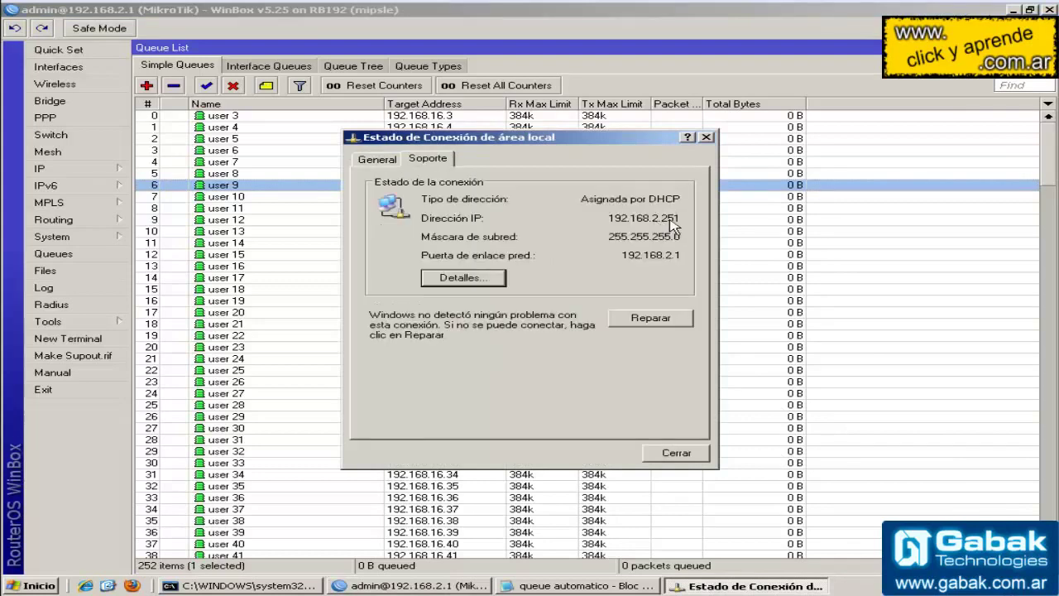
left_click(677, 452)
Step: Change the target address in the Notepad script to 192.168.2.$e and select the queue command lines
left_click_drag(536, 214, 589, 213)
type("192")
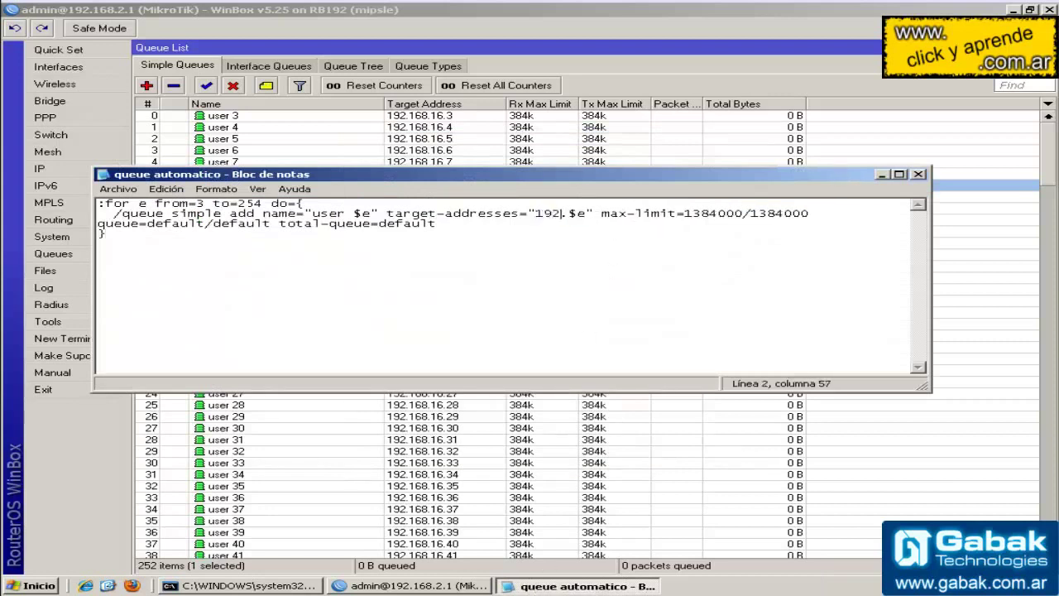
type(".168.2")
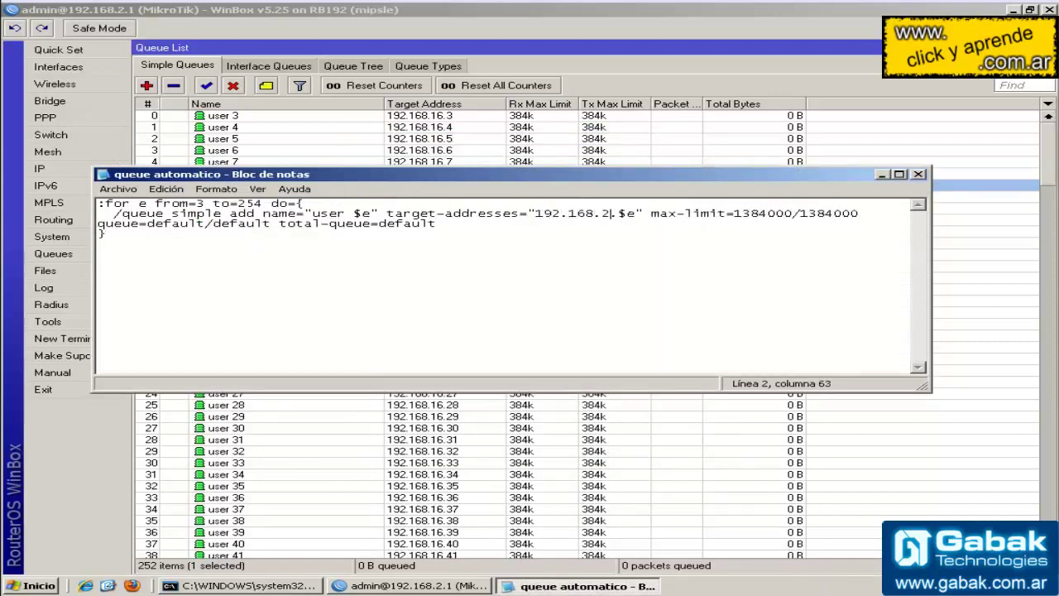
left_click_drag(306, 203, 664, 225)
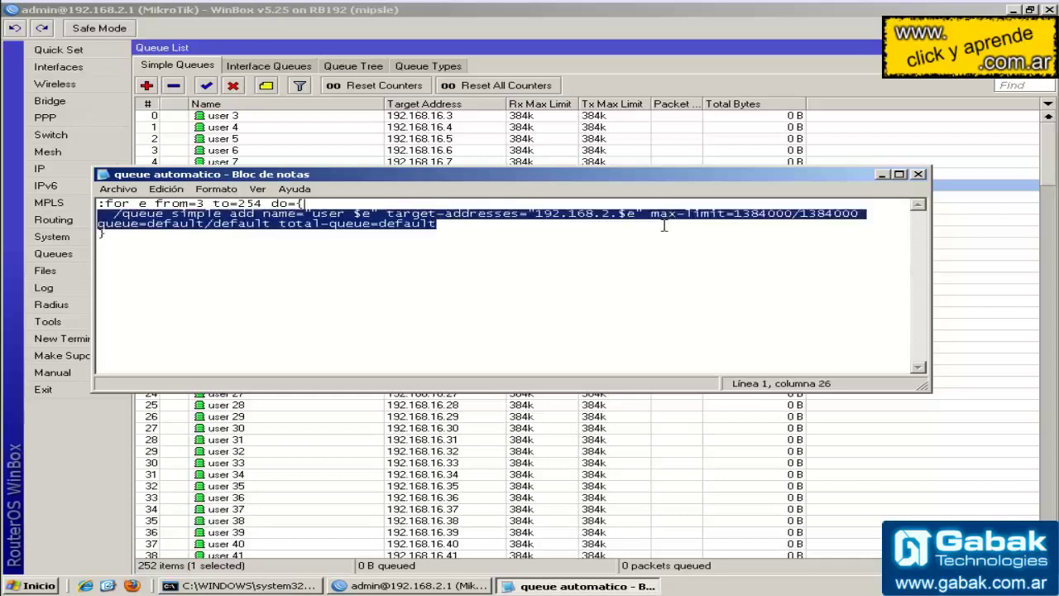
Step: Copy the whole Notepad script with target address 192.168.2.$e and try to run it in the WinBox terminal
left_click(286, 224)
key("ctrl+e")
right_click(182, 208)
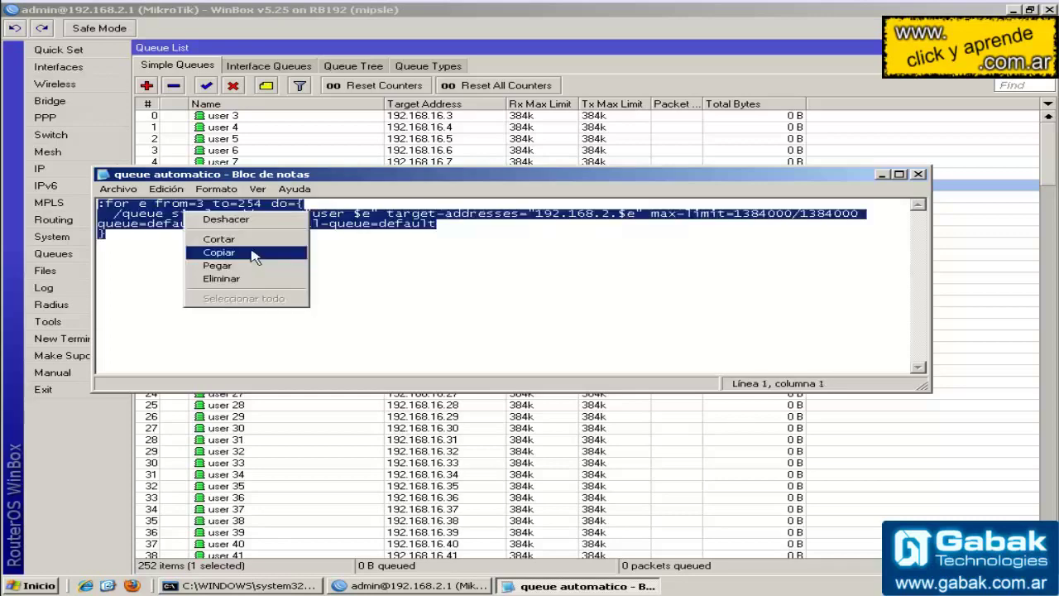
left_click(223, 250)
left_click(525, 440)
type(":for e from=3 to=254 do={   /queue simple add name=\"user $e\" target-addresses=\"192.168.2.$e\" max-limit=1384000/1384000 queue=default/default total-queue=default }")
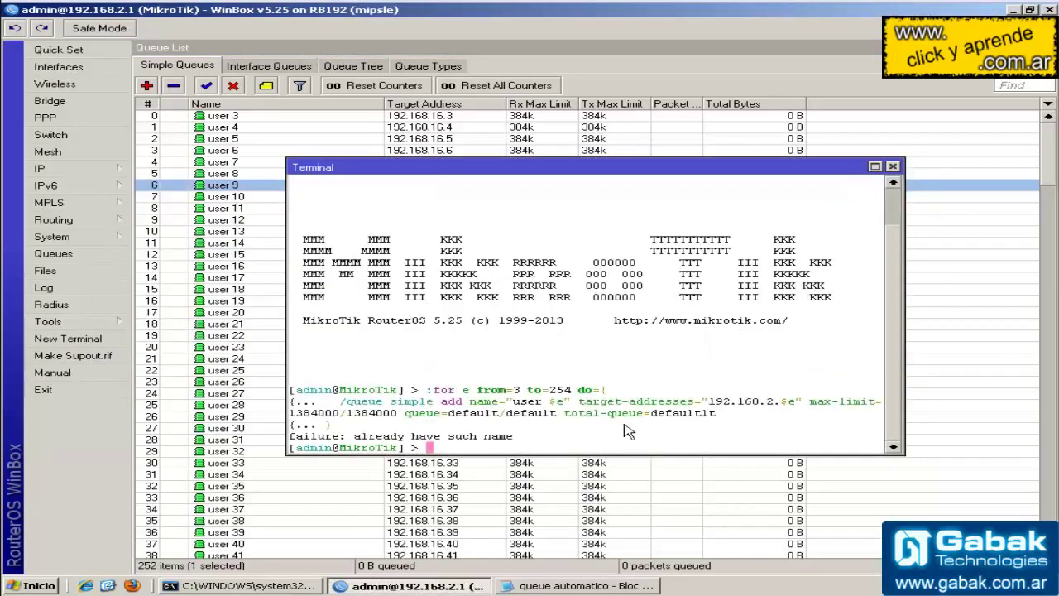
Step: Recall the previous script's lines at the terminal prompt and erase their text
key("Up")
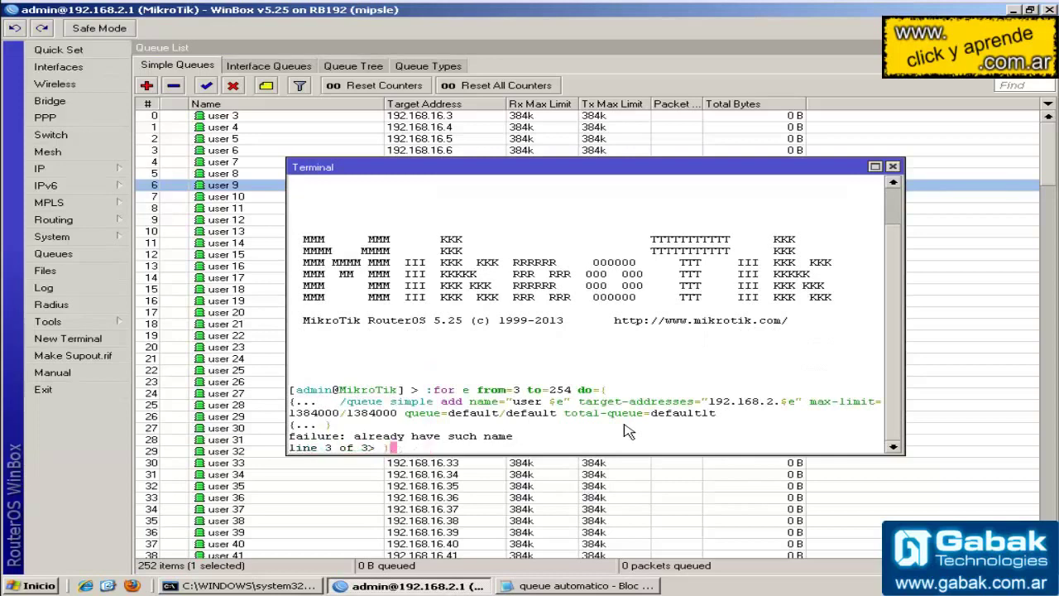
key("Up")
key("BackSpace")
key("BackSpace")
key("BackSpace")
key("BackSpace")
key("BackSpace")
key("BackSpace")
key("BackSpace")
key("BackSpace")
key("BackSpace")
key("BackSpace")
key("BackSpace")
key("BackSpace")
key("BackSpace")
key("BackSpace")
key("BackSpace")
key("BackSpace")
key("BackSpace")
key("BackSpace")
key("BackSpace")
key("BackSpace")
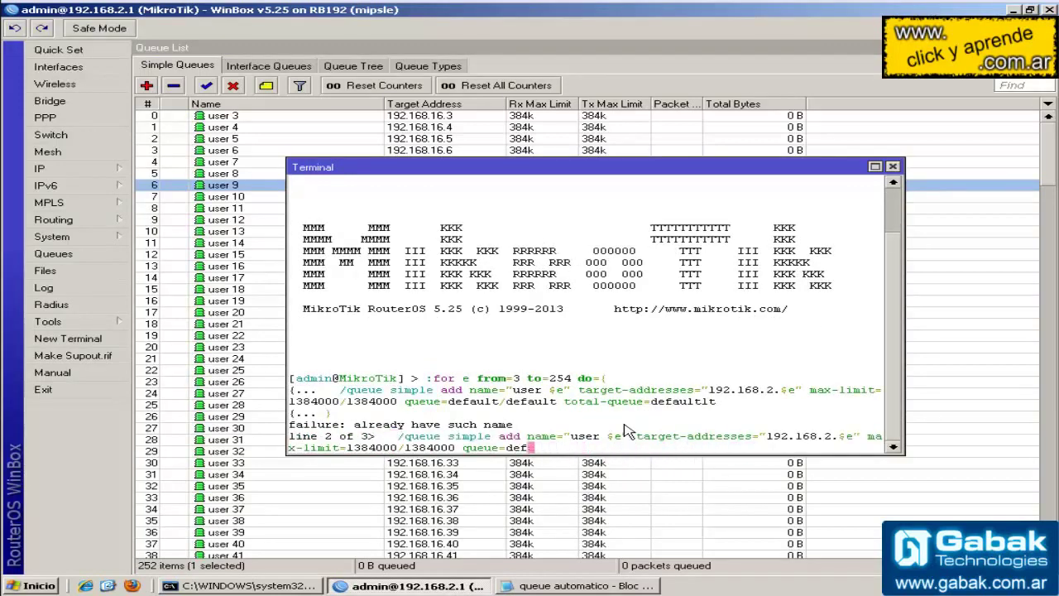
key("BackSpace")
key("BackSpace")
key("BackSpace")
key("BackSpace")
key("BackSpace")
key("BackSpace")
key("BackSpace")
key("BackSpace")
key("BackSpace")
key("BackSpace")
key("BackSpace")
key("BackSpace")
key("BackSpace")
key("BackSpace")
key("BackSpace")
key("BackSpace")
key("BackSpace")
key("BackSpace")
key("BackSpace")
key("BackSpace")
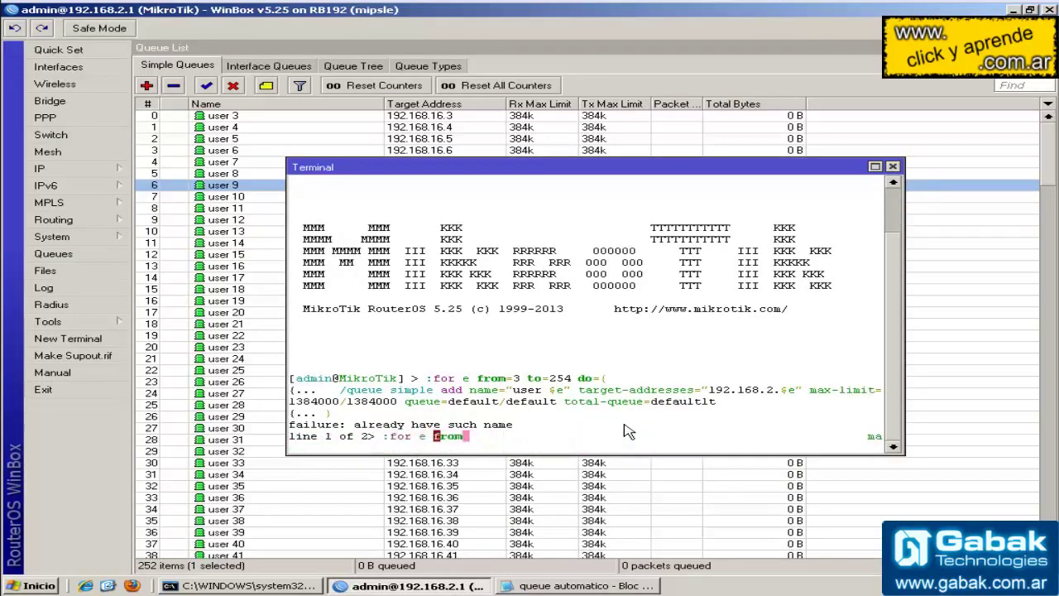
key("BackSpace")
key("BackSpace")
key("BackSpace")
key("BackSpace")
key("BackSpace")
key("BackSpace")
key("BackSpace")
key("BackSpace")
key("BackSpace")
key("BackSpace")
key("BackSpace")
Step: Switch to Notepad and change the queue name prefix in the script to gabak, keeping the $e variable
key("alt+Tab")
key("ctrl+Right")
key("ctrl+Right")
key("ctrl+Right")
key("ctrl+Right")
key("ctrl+Right")
key("ctrl+Right")
key("BackSpace")
key("BackSpace")
key("BackSpace")
key("BackSpace")
type("gabak")
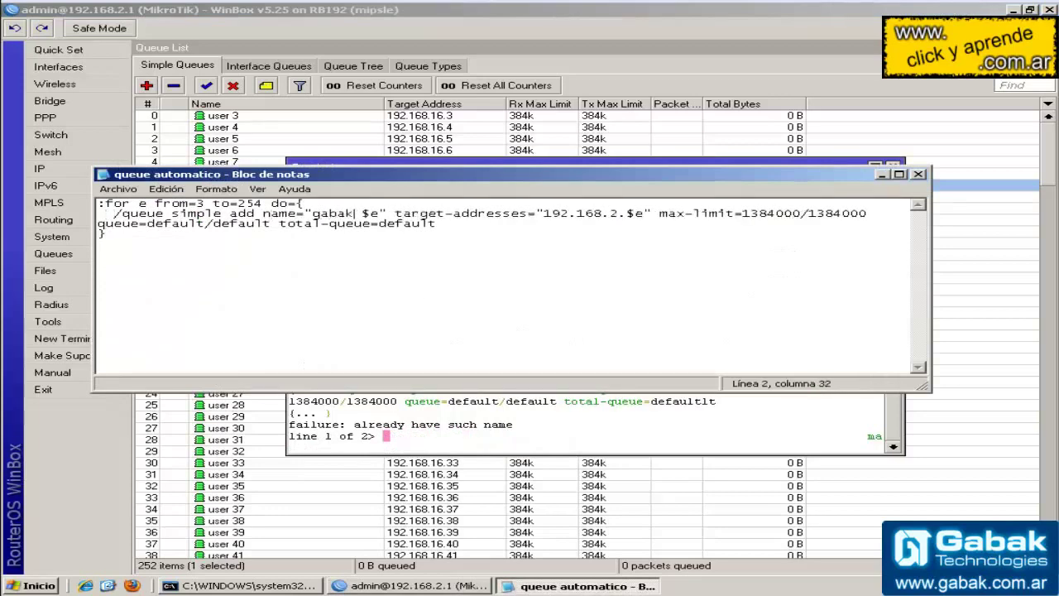
Step: Copy the complete gabak script from Notepad and run it in the WinBox terminal to create the queues
left_click_drag(347, 303, 97, 202)
right_click(266, 205)
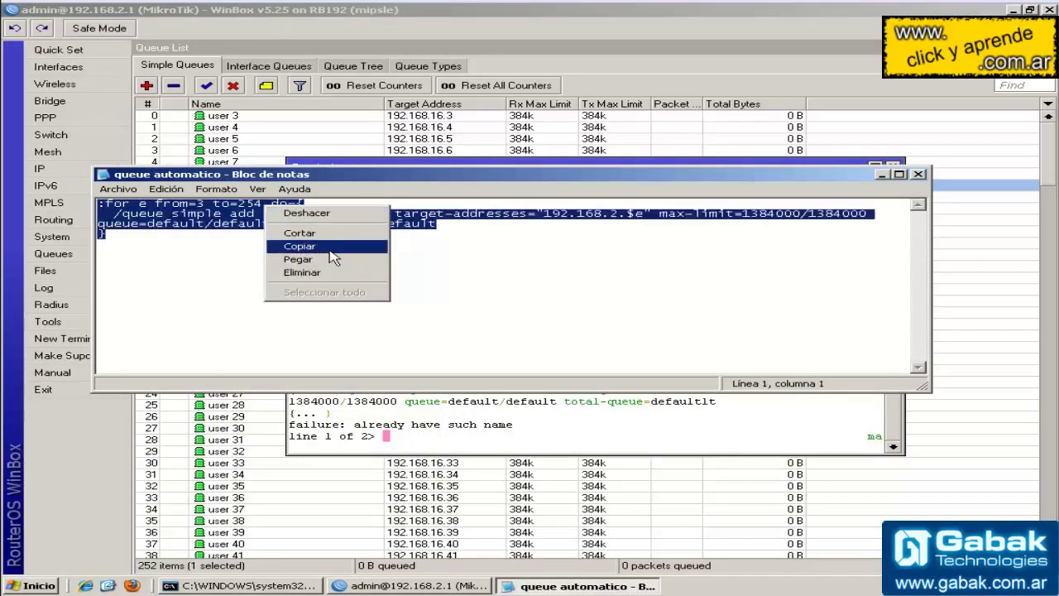
left_click(332, 249)
left_click(401, 162)
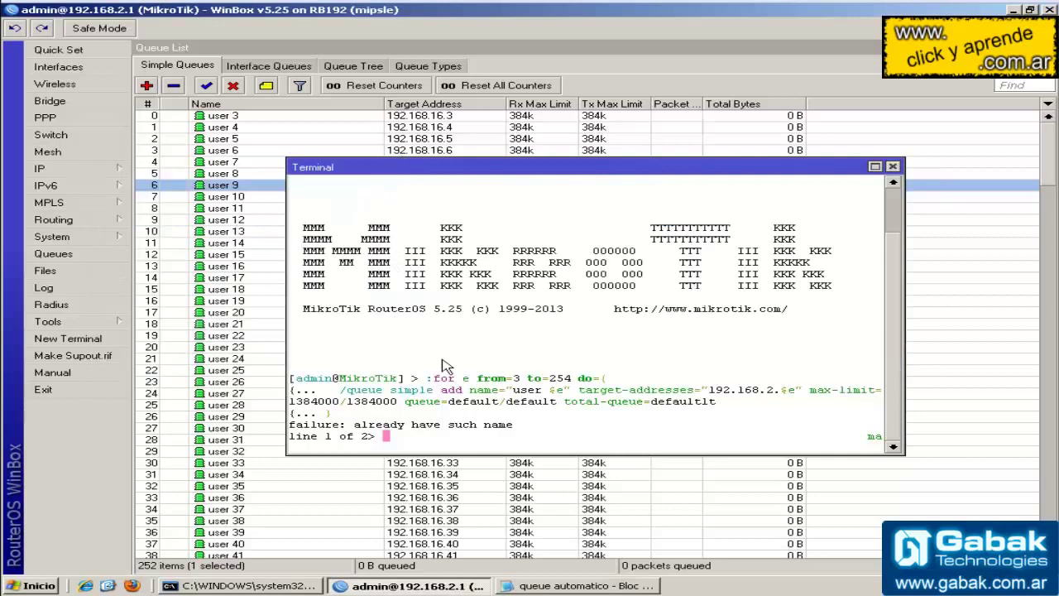
right_click(465, 435)
left_click(496, 490)
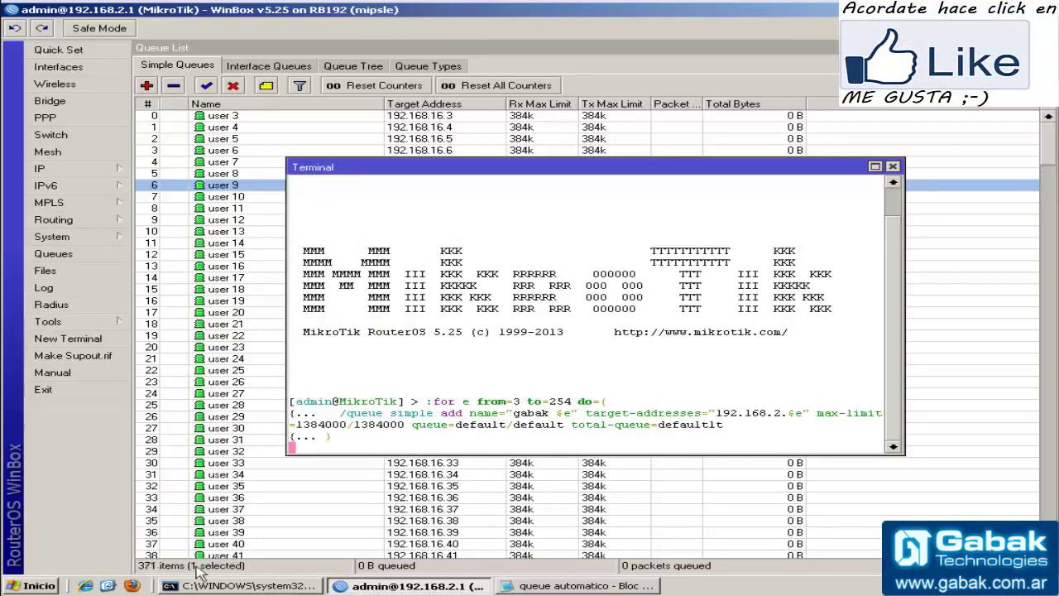
Step: Review the end of the simple queue list, check the local area connection's support details, and select the gabak 251 queue
left_click_drag(1049, 152, 1044, 511)
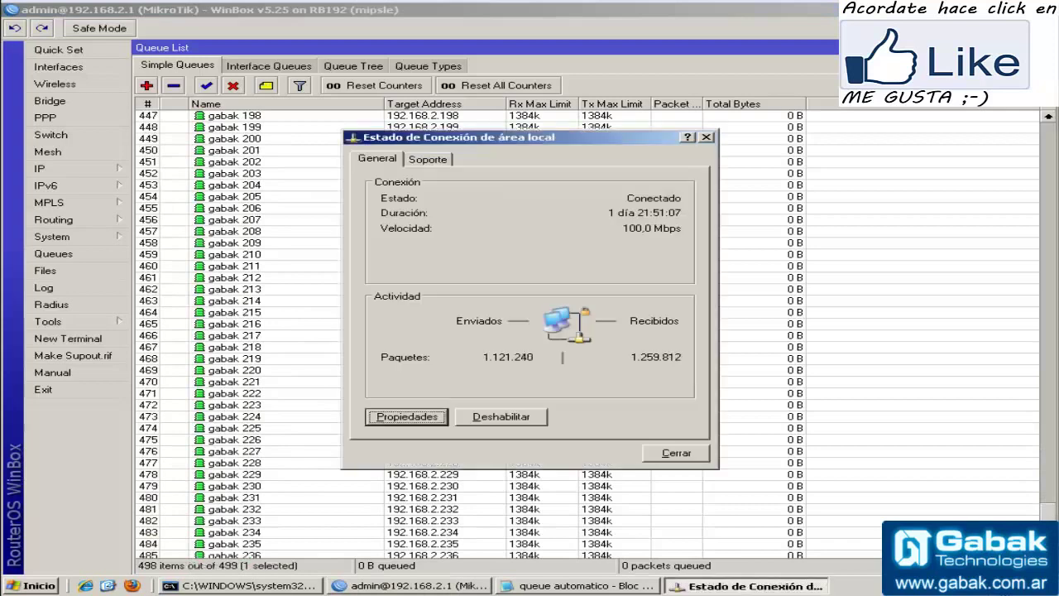
key("ctrl+Tab")
left_click(749, 506)
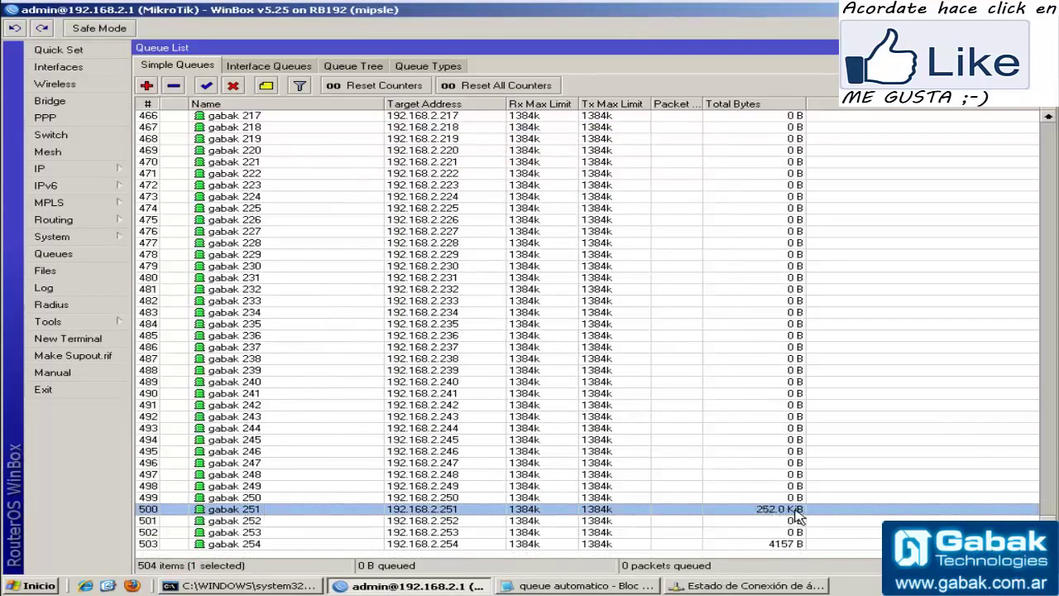
Step: Add the Rx and Tx columns to the simple queue list
right_click(827, 508)
mouse_move(908, 347)
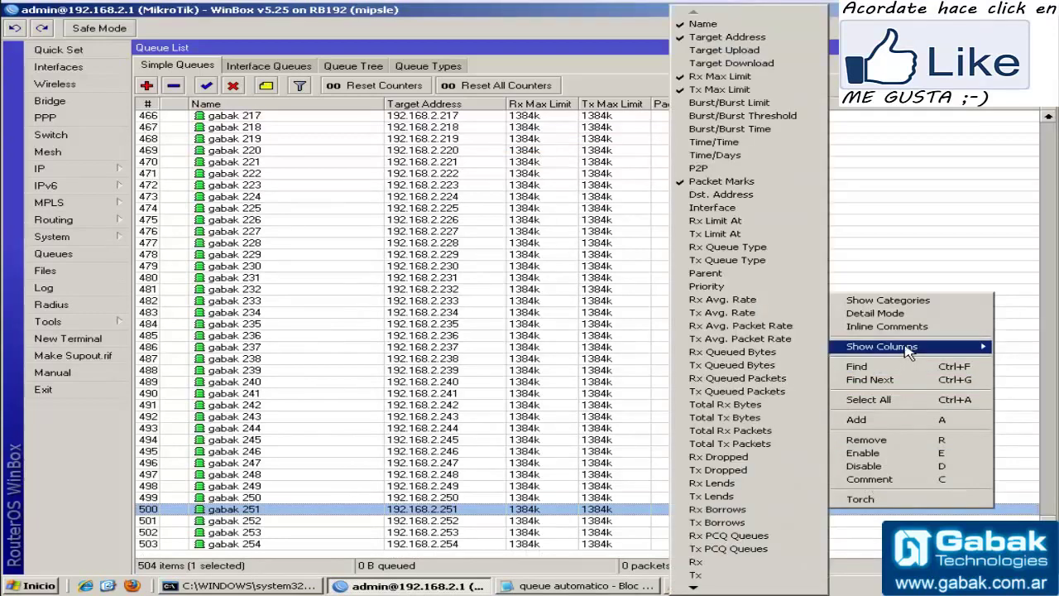
left_click(742, 569)
right_click(847, 395)
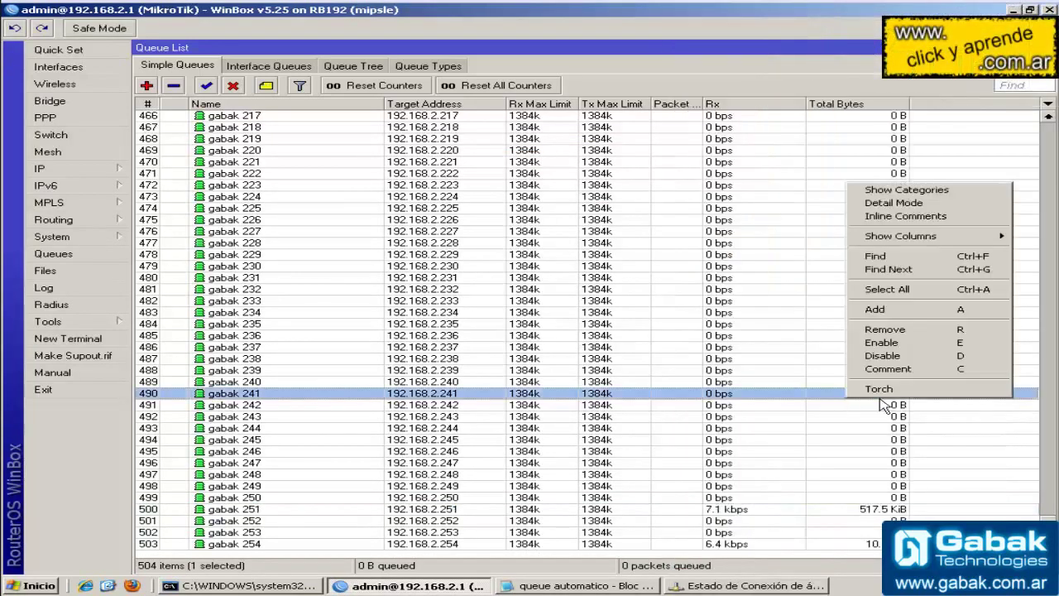
mouse_move(924, 239)
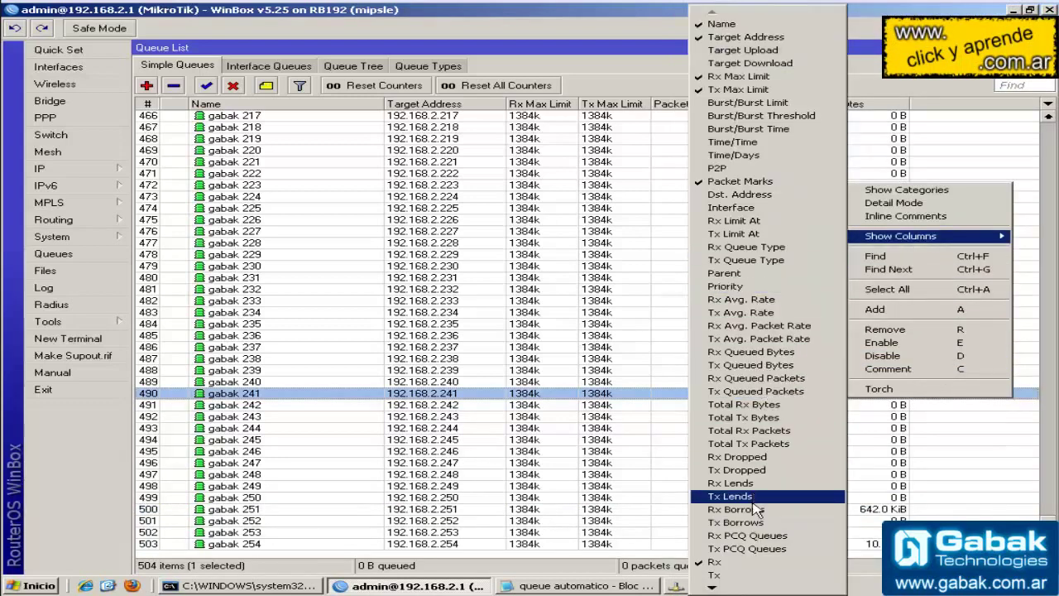
left_click(718, 574)
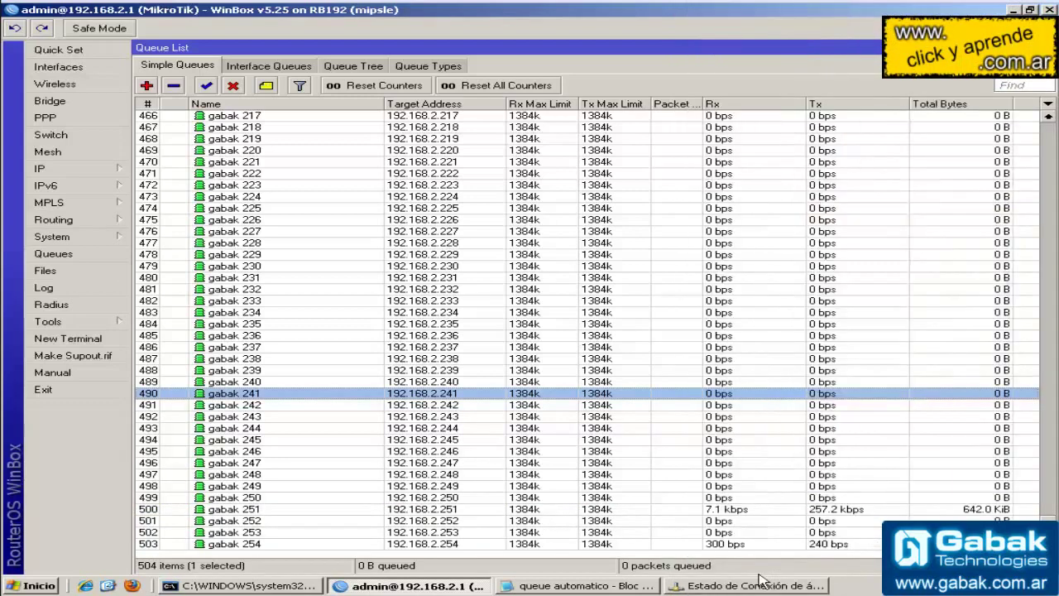
left_click(734, 511)
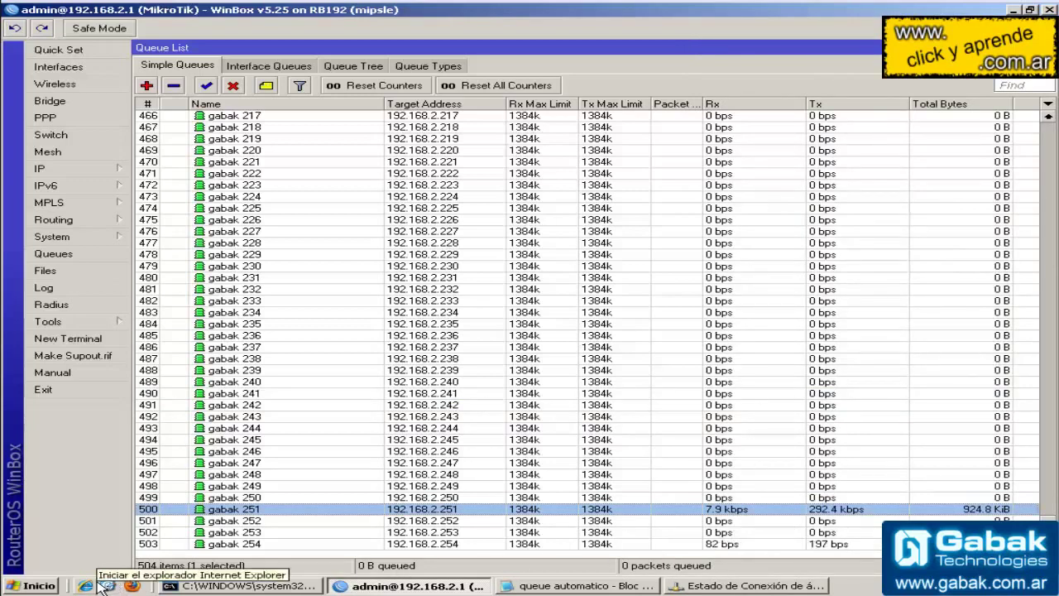
left_click(132, 585)
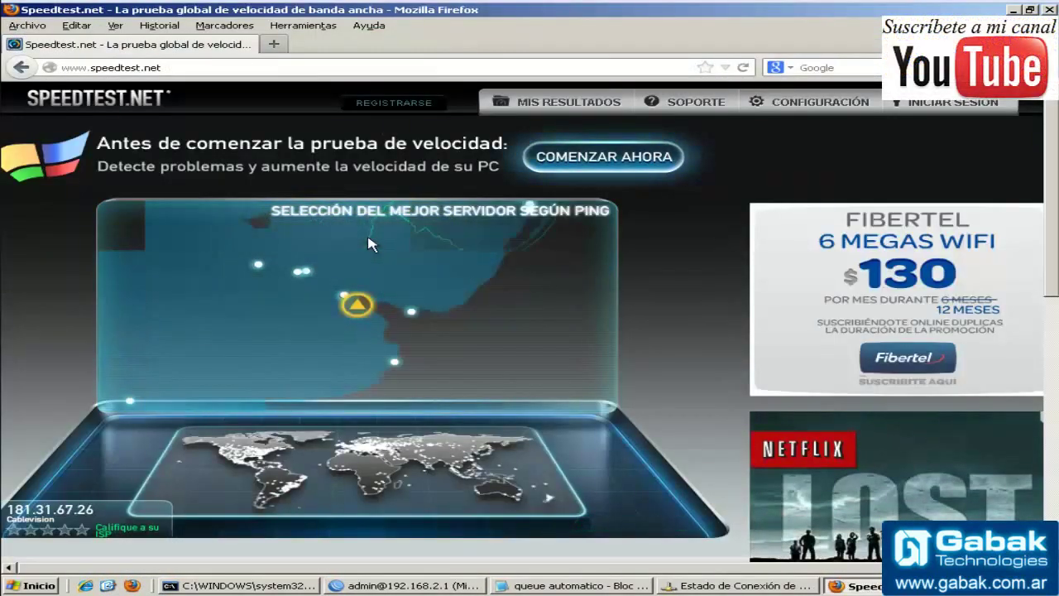
left_click(361, 586)
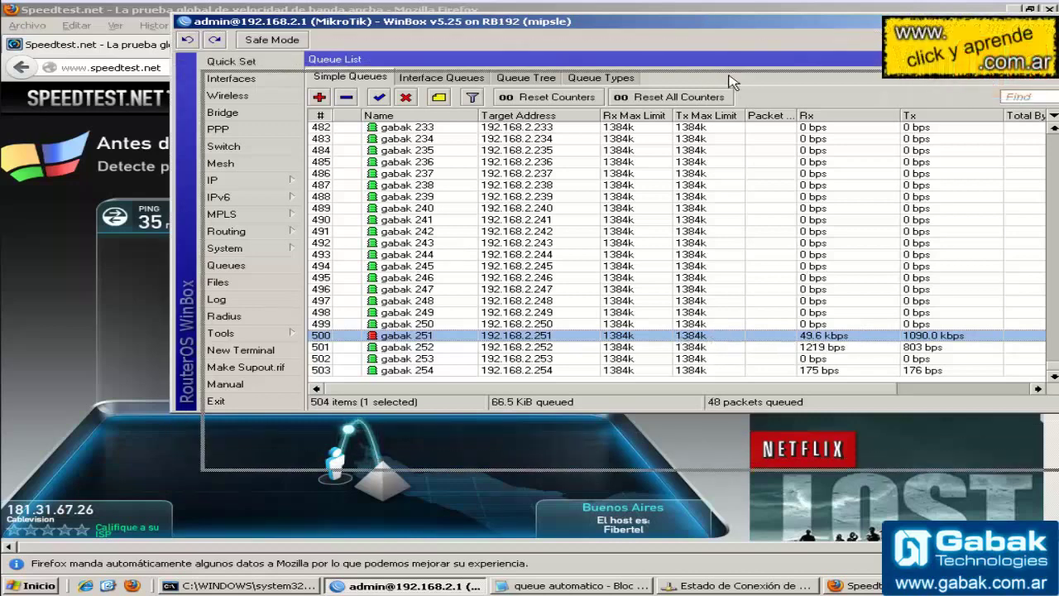
left_click_drag(699, 25, 1016, 105)
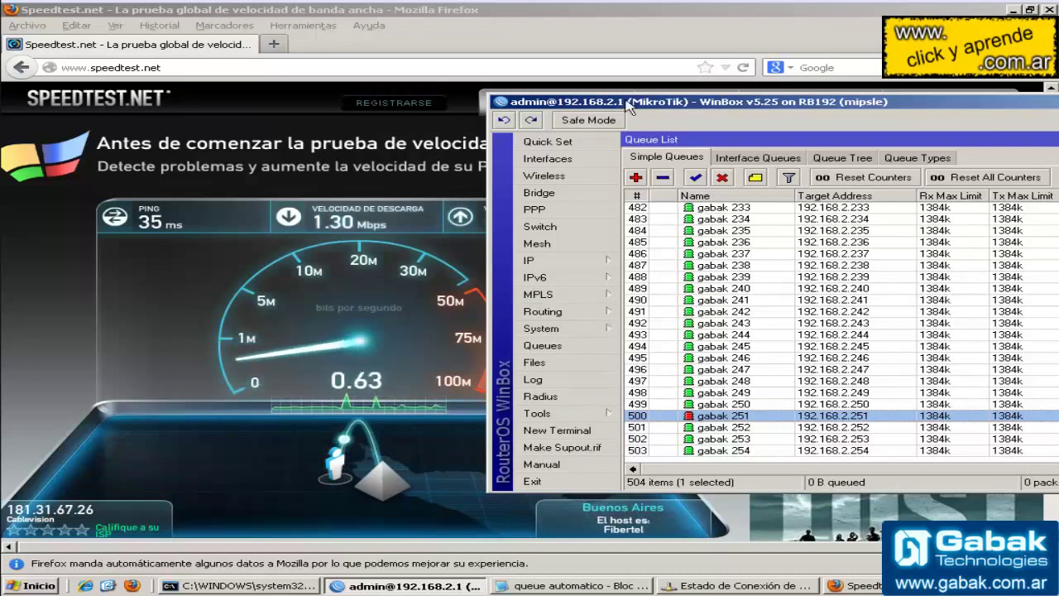
left_click_drag(629, 102, 796, 147)
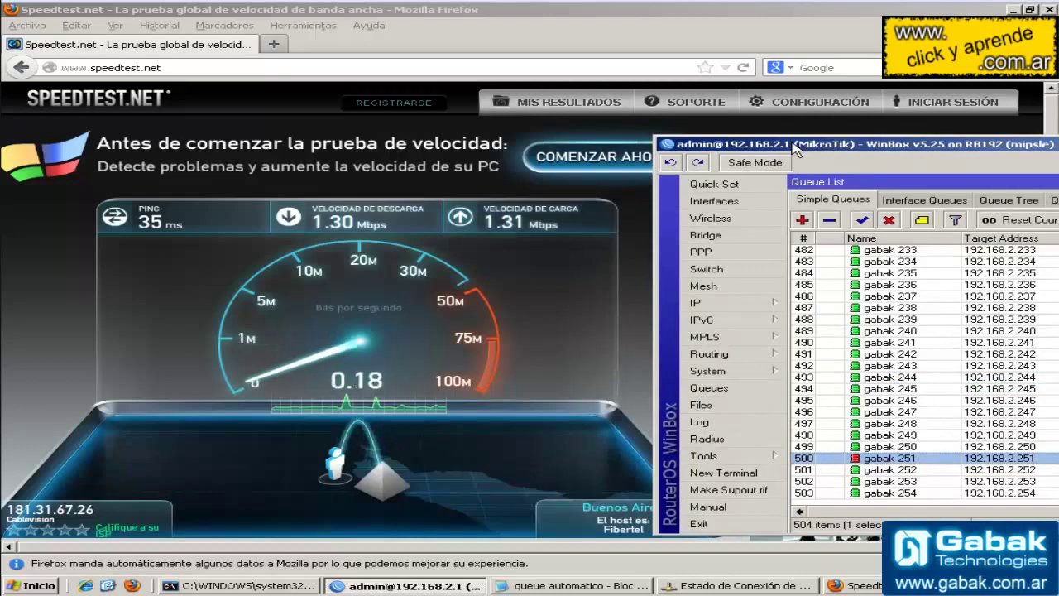
left_click_drag(795, 147, 271, 80)
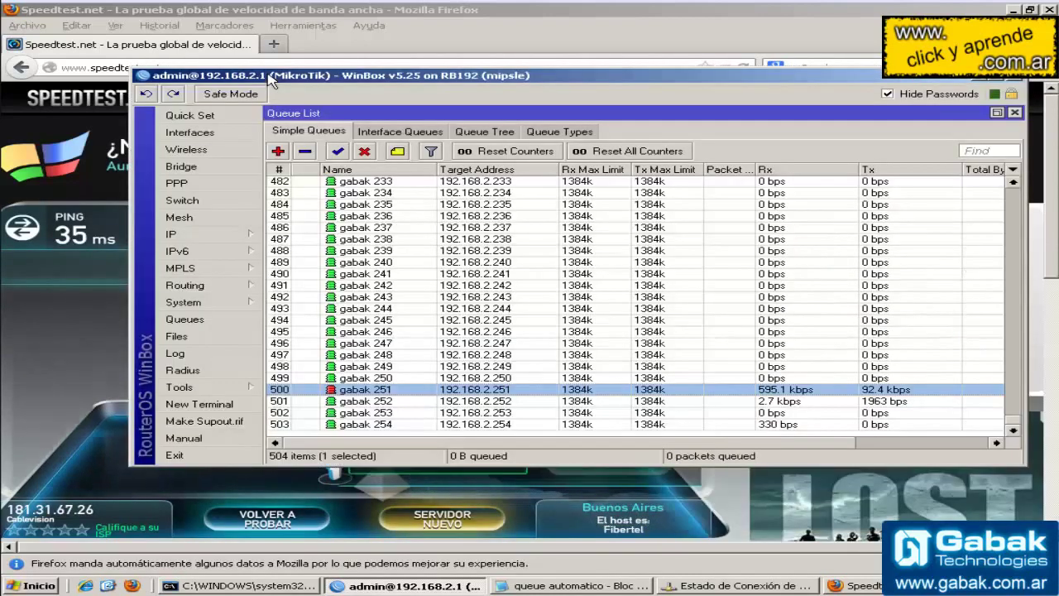